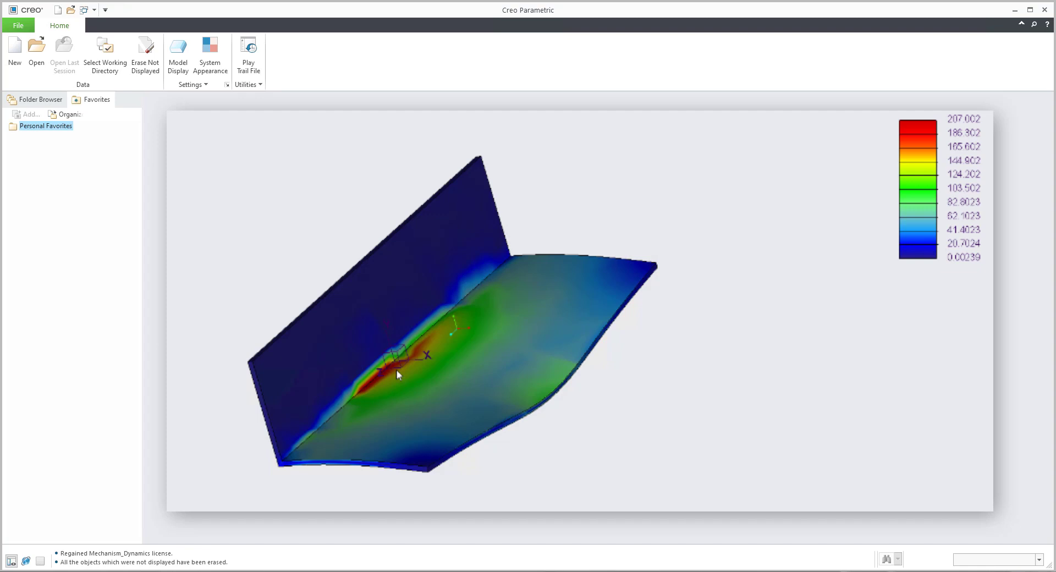
Create a new part named simulate
{"action": "left_click", "coordinate": [15, 52]}
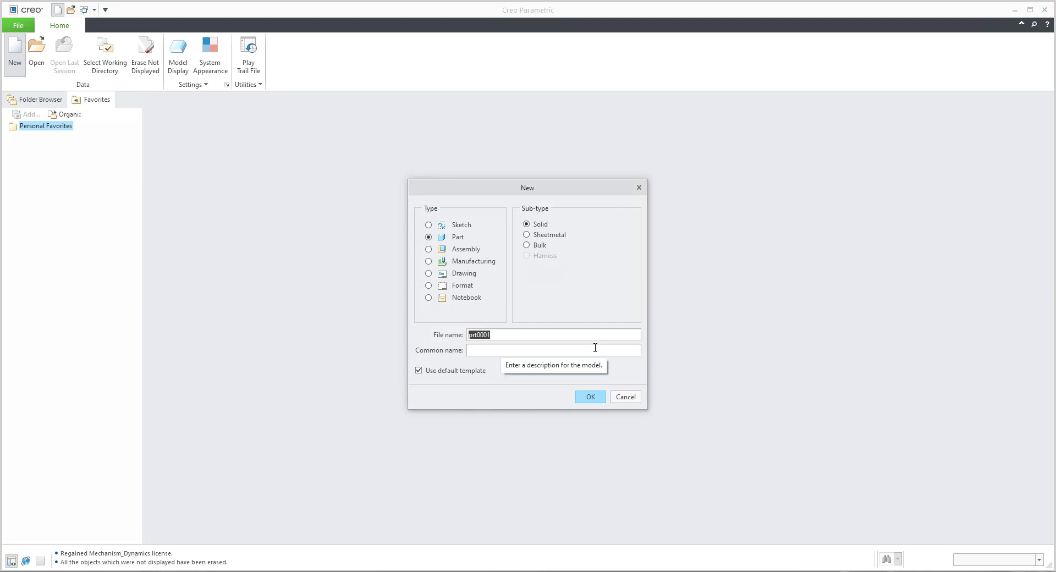
{"action": "type", "text": "simulate"}
{"action": "key", "text": "Return"}
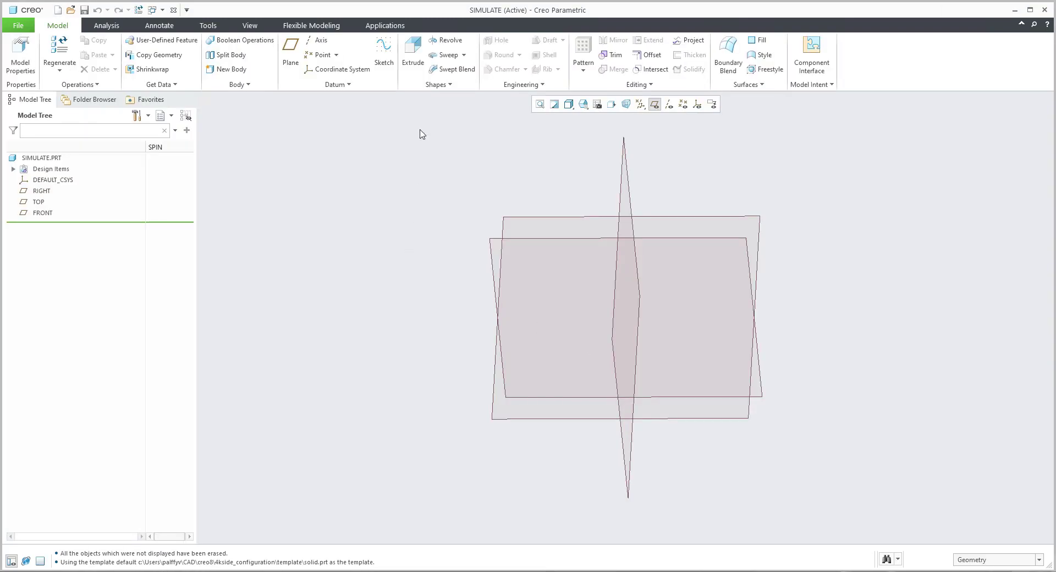
Start a thickened-sketch extrusion sketched on the FRONT datum plane
{"action": "left_click", "coordinate": [414, 54]}
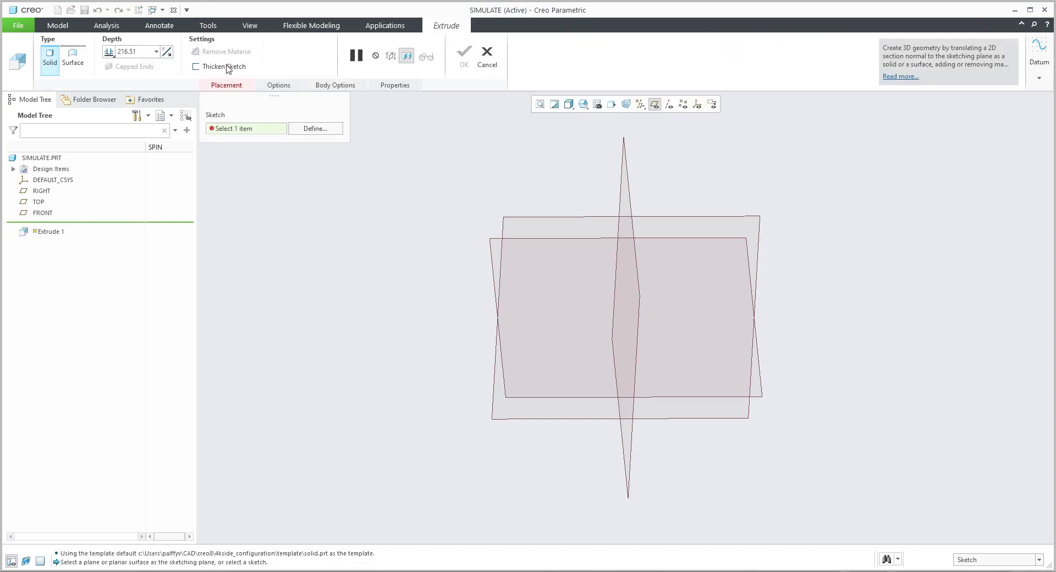
{"action": "left_click", "coordinate": [227, 67]}
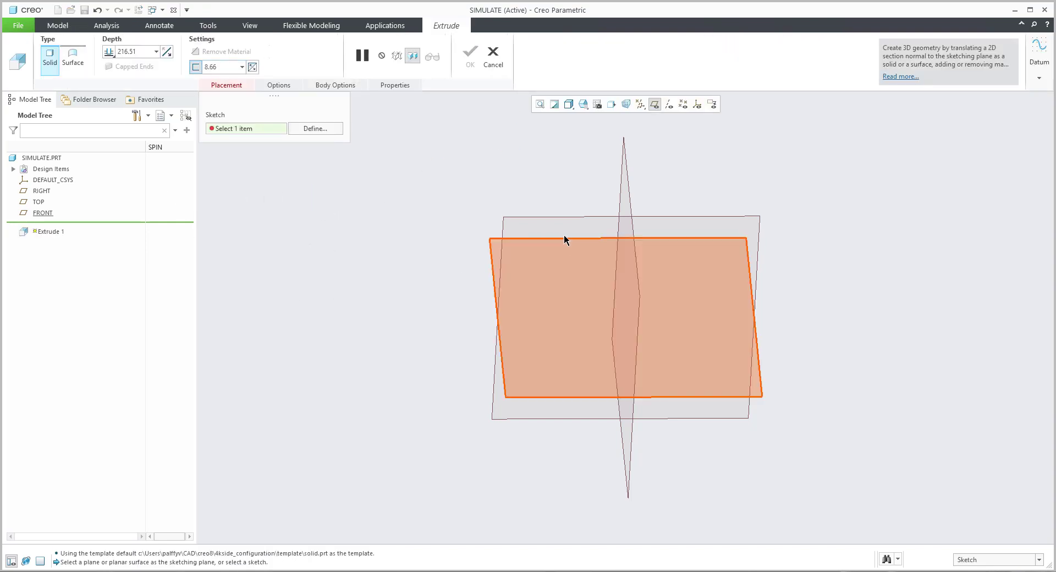
{"action": "left_click", "coordinate": [555, 255]}
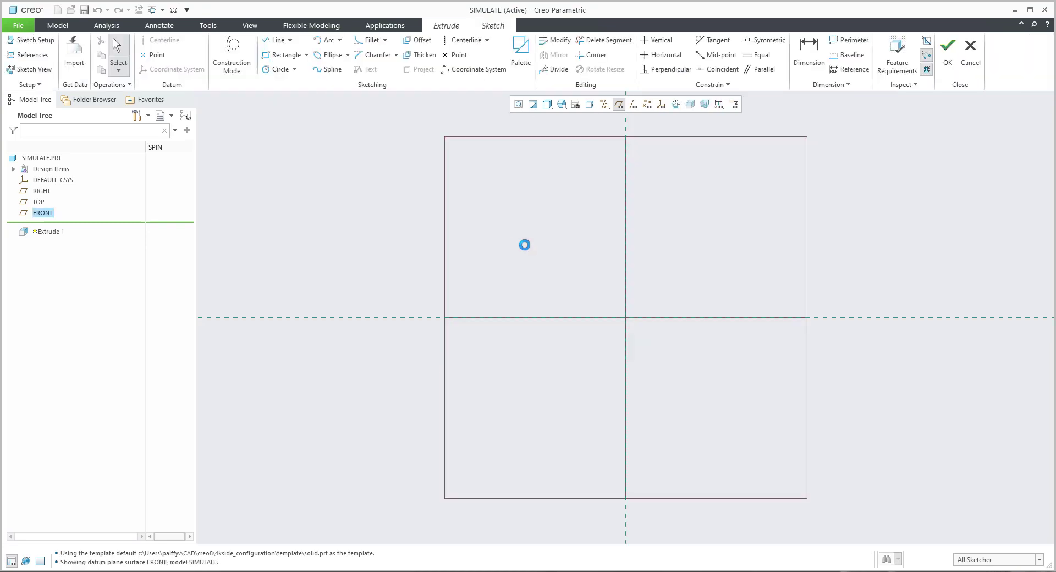
Draw an L-shaped line profile with its corner at the origin
{"action": "left_click", "coordinate": [278, 39]}
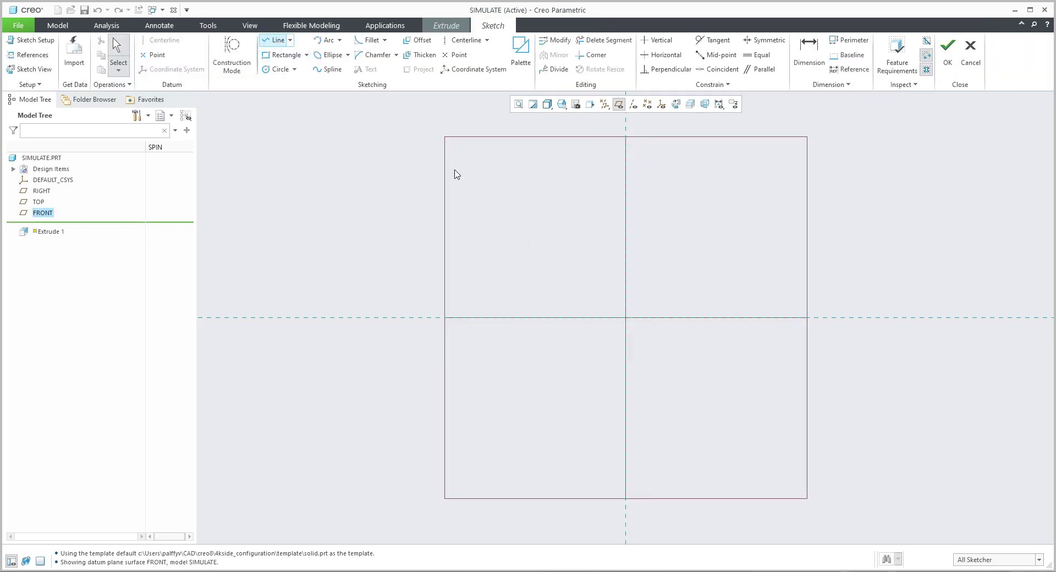
{"action": "left_click", "coordinate": [625, 248]}
{"action": "left_click", "coordinate": [625, 318]}
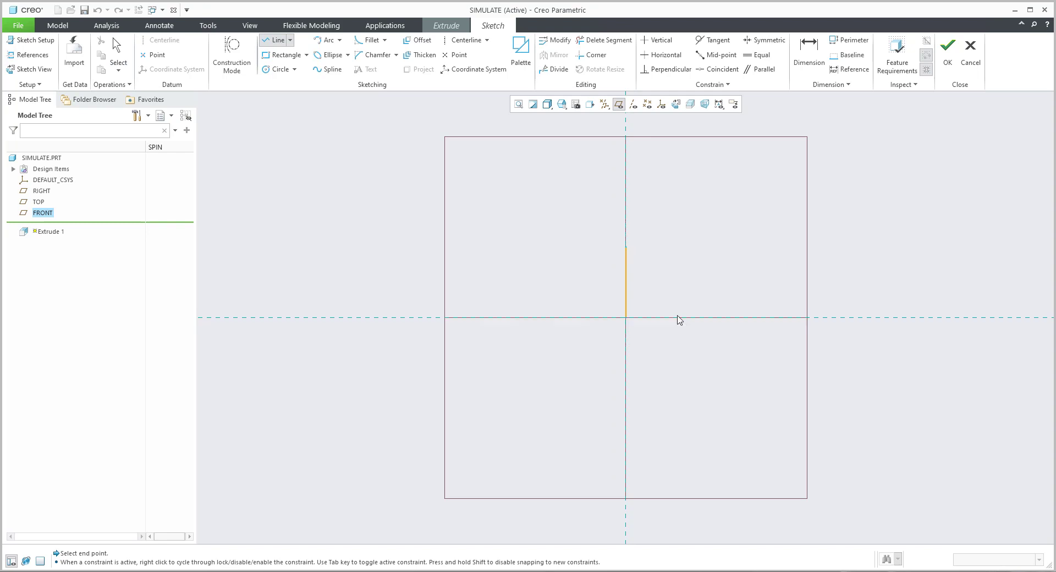
{"action": "left_click", "coordinate": [774, 318]}
{"action": "middle_click", "coordinate": [706, 275]}
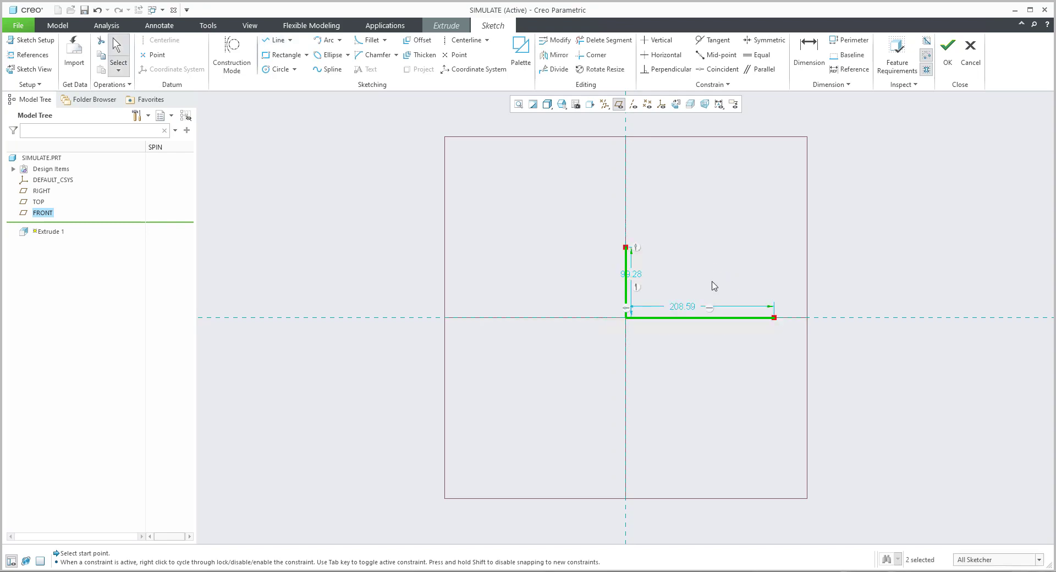
Dimension the L to 100 high and 150 wide, then finish the sketch
{"action": "double_click", "coordinate": [631, 274]}
{"action": "type", "text": "100"}
{"action": "key", "text": "Return"}
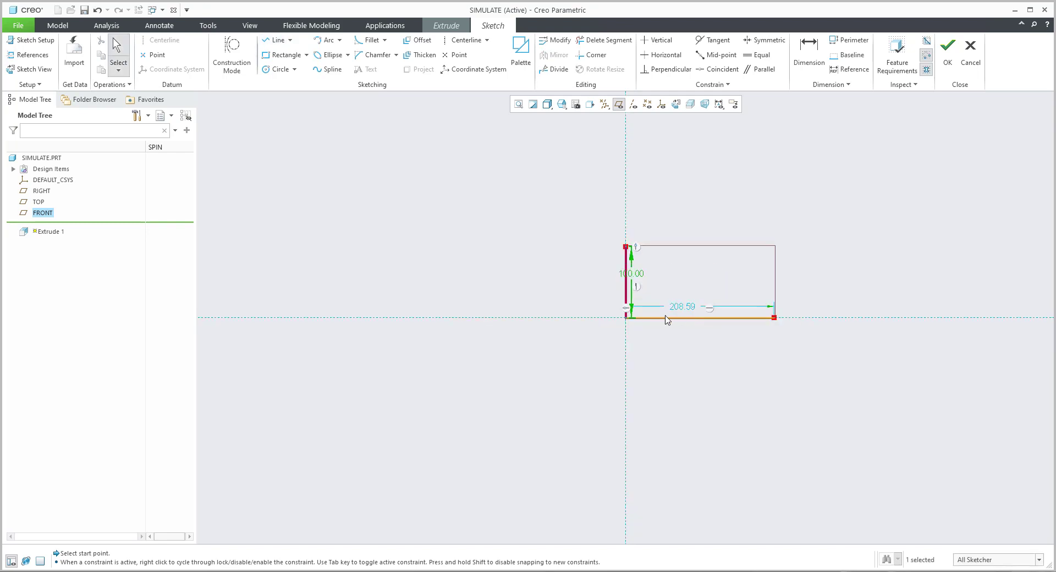
{"action": "double_click", "coordinate": [682, 308]}
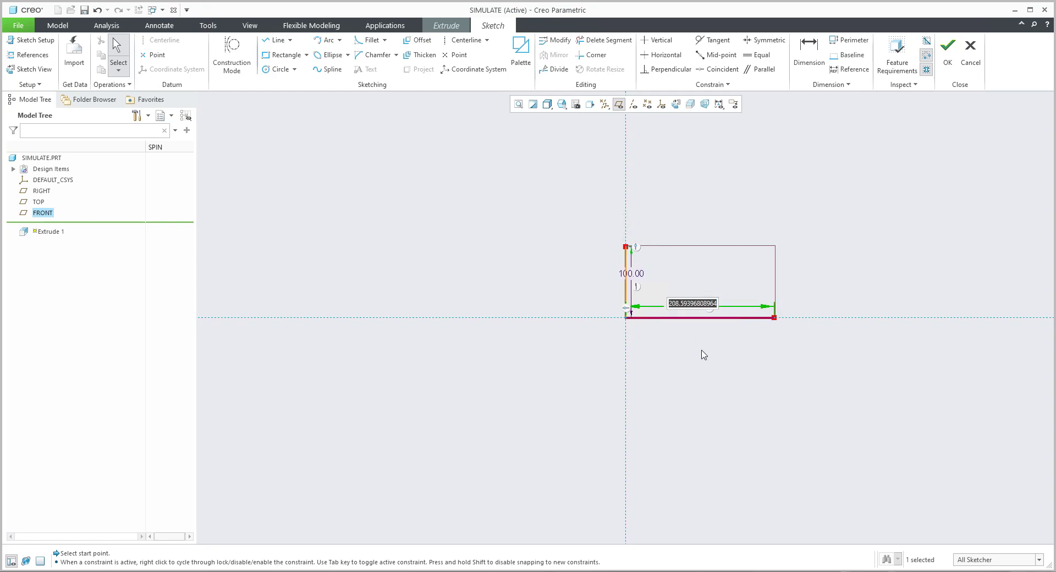
{"action": "type", "text": "150"}
{"action": "key", "text": "Return"}
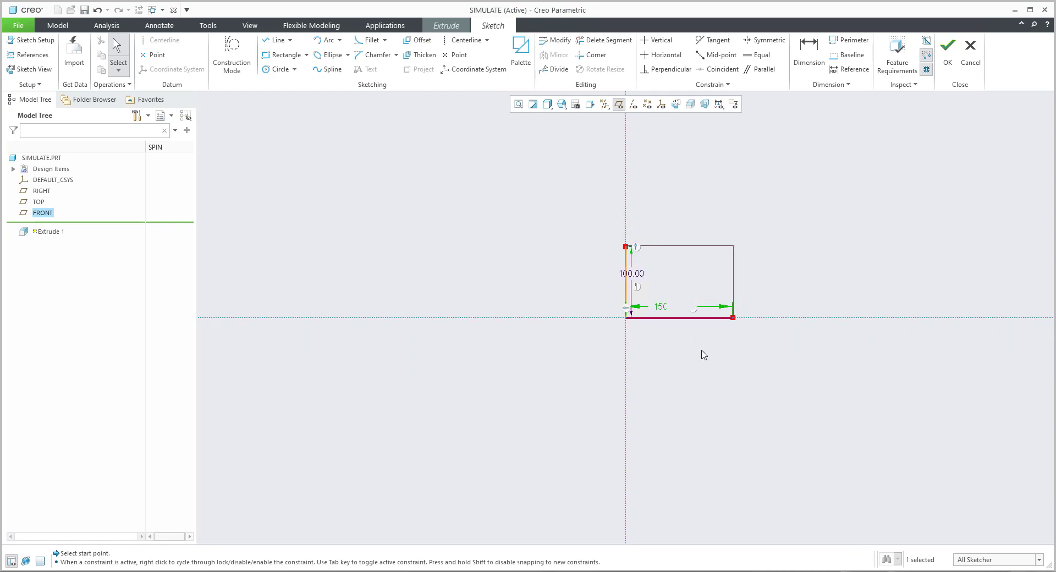
{"action": "left_click", "coordinate": [947, 55]}
Set the wall thickness to 5, pick its side, and complete the 125-deep extrusion
{"action": "left_click", "coordinate": [230, 68]}
{"action": "type", "text": "5"}
{"action": "key", "text": "Return"}
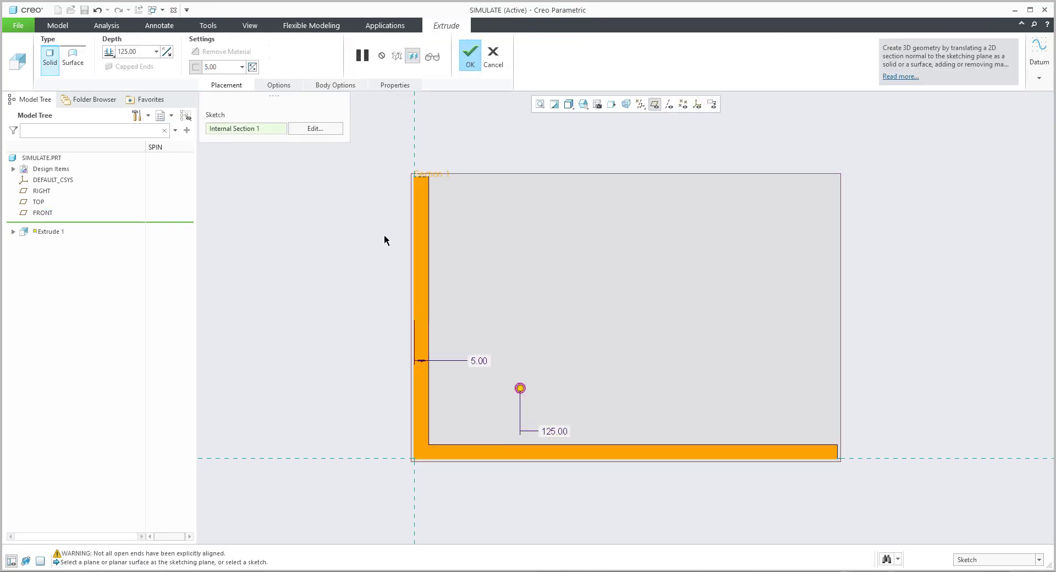
{"action": "left_click", "coordinate": [252, 67]}
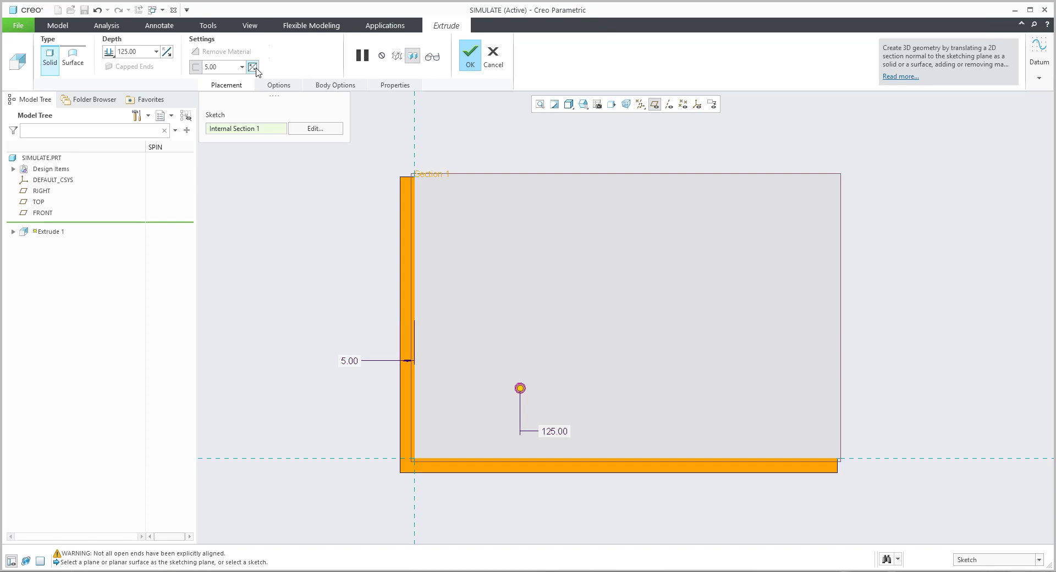
{"action": "left_click", "coordinate": [254, 68]}
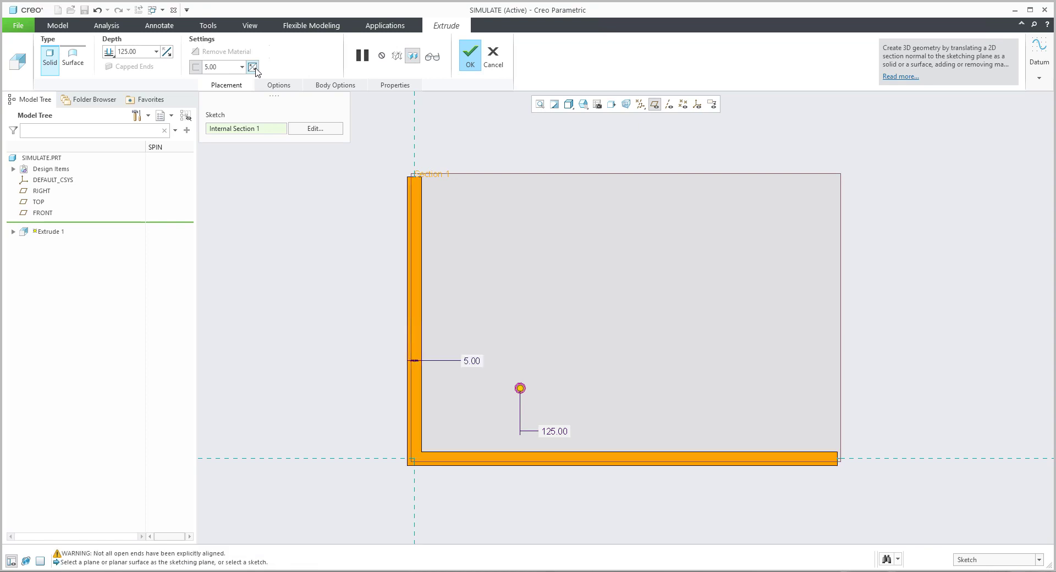
{"action": "left_click", "coordinate": [254, 68]}
{"action": "left_click", "coordinate": [254, 68]}
{"action": "left_click", "coordinate": [254, 67]}
{"action": "left_click", "coordinate": [471, 62]}
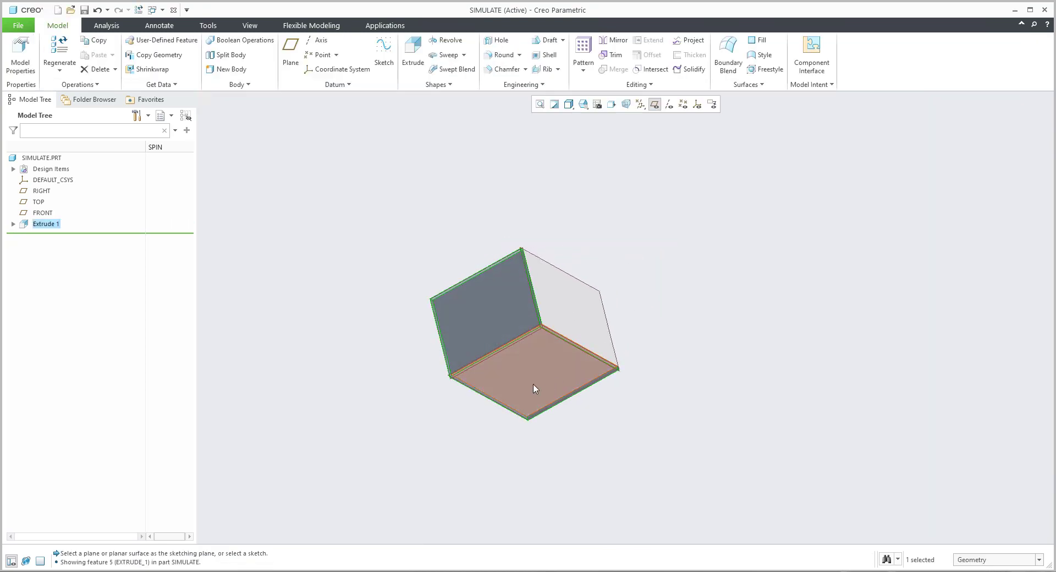
Redefine Extrude 1 as a longer extrusion symmetric about the sketch plane
{"action": "left_click", "coordinate": [418, 405]}
{"action": "middle_click_drag", "start_coordinate": [420, 403], "coordinate": [515, 392]}
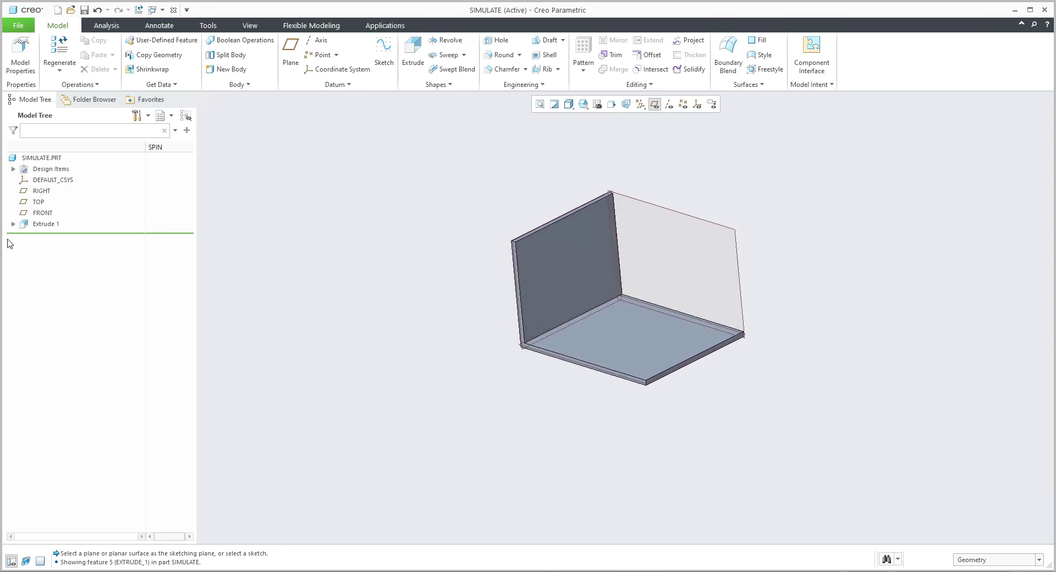
{"action": "left_click", "coordinate": [46, 224]}
{"action": "left_click", "coordinate": [56, 161]}
{"action": "left_click_drag", "start_coordinate": [551, 329], "coordinate": [467, 374]}
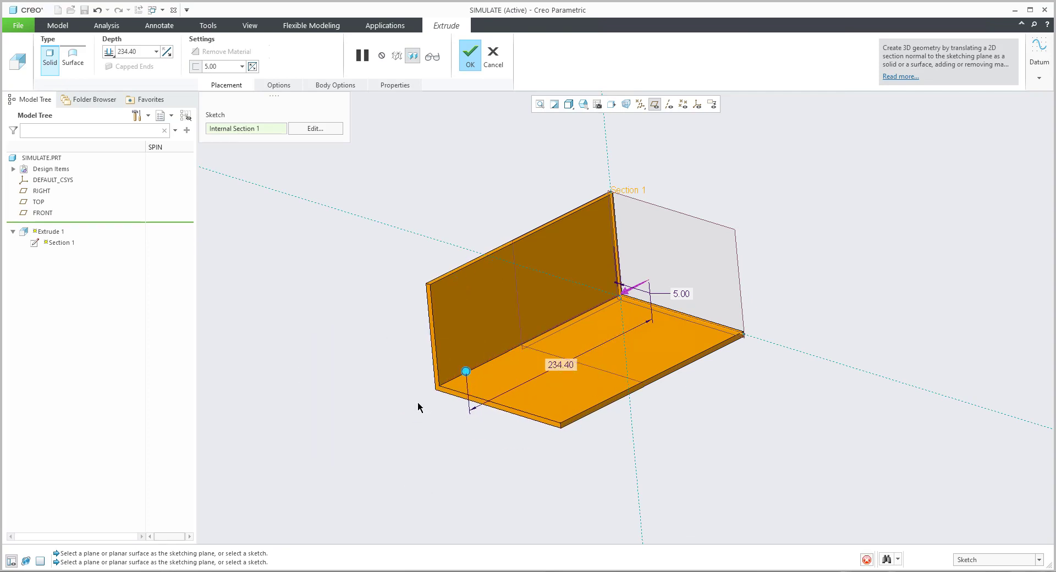
{"action": "right_click", "coordinate": [466, 373]}
{"action": "left_click", "coordinate": [497, 407]}
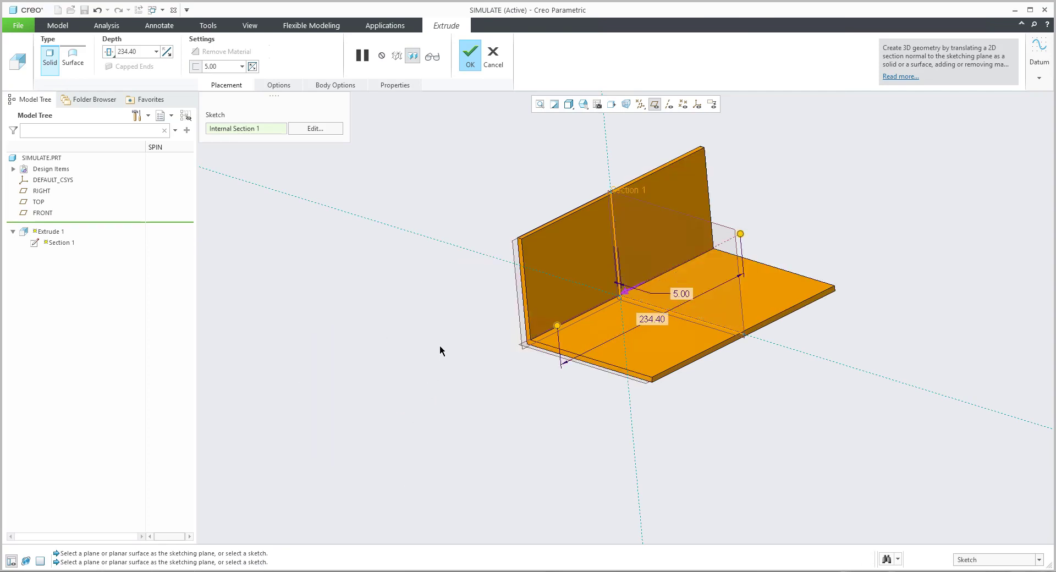
{"action": "left_click_drag", "start_coordinate": [557, 328], "coordinate": [381, 325]}
{"action": "middle_click", "coordinate": [381, 327]}
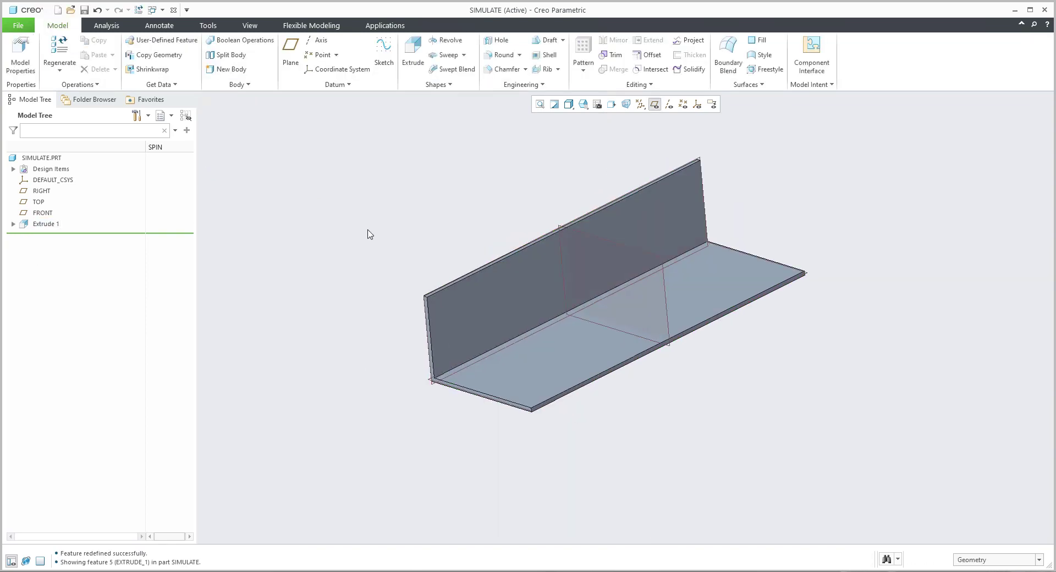
Hide the datum planes and orbit to inspect the bracket
{"action": "left_click", "coordinate": [655, 104]}
{"action": "middle_click_drag", "start_coordinate": [493, 289], "coordinate": [470, 301]}
{"action": "left_click", "coordinate": [469, 305]}
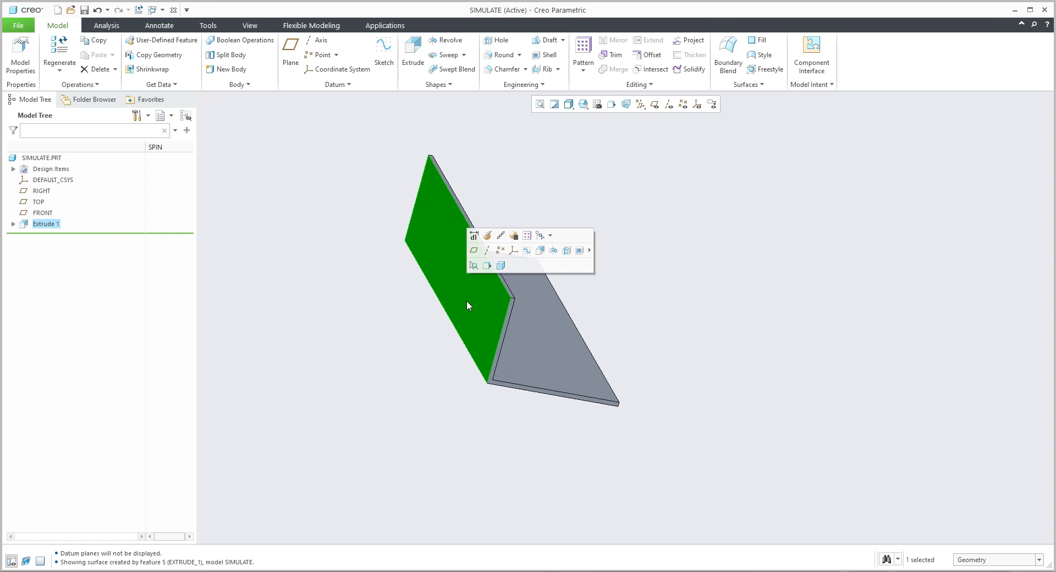
{"action": "middle_click_drag", "start_coordinate": [467, 369], "coordinate": [594, 450]}
{"action": "left_click", "coordinate": [594, 450]}
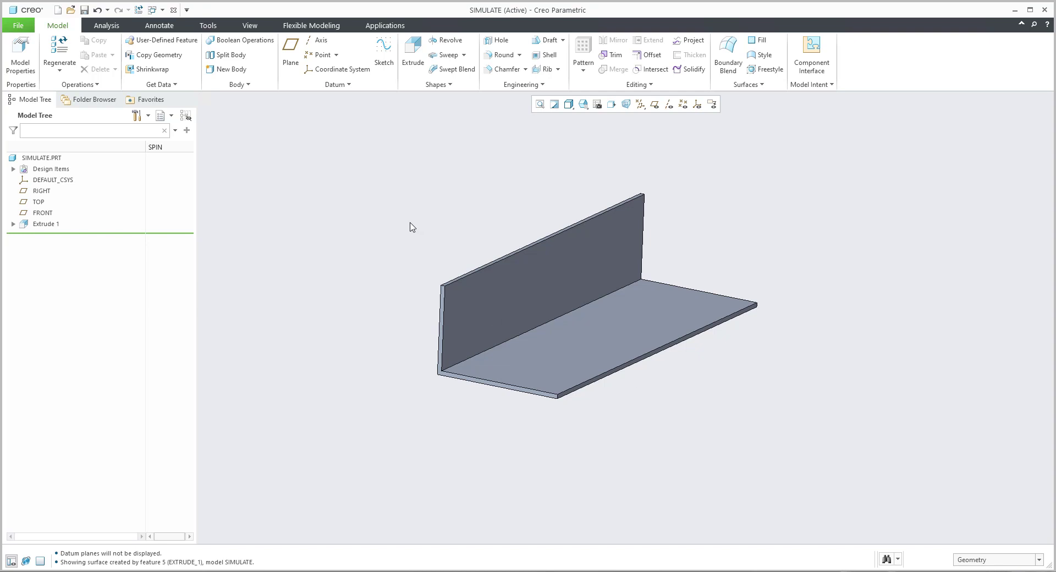
Set the model units to millimeter Newton Second (mmNs), interpreting existing dimensions
{"action": "left_click", "coordinate": [22, 53]}
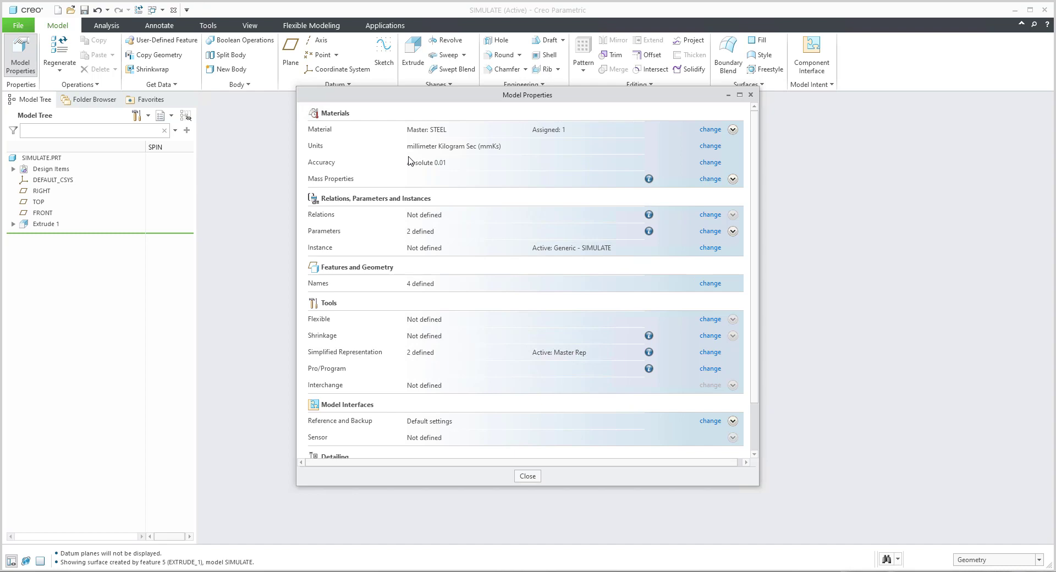
{"action": "left_click", "coordinate": [710, 146]}
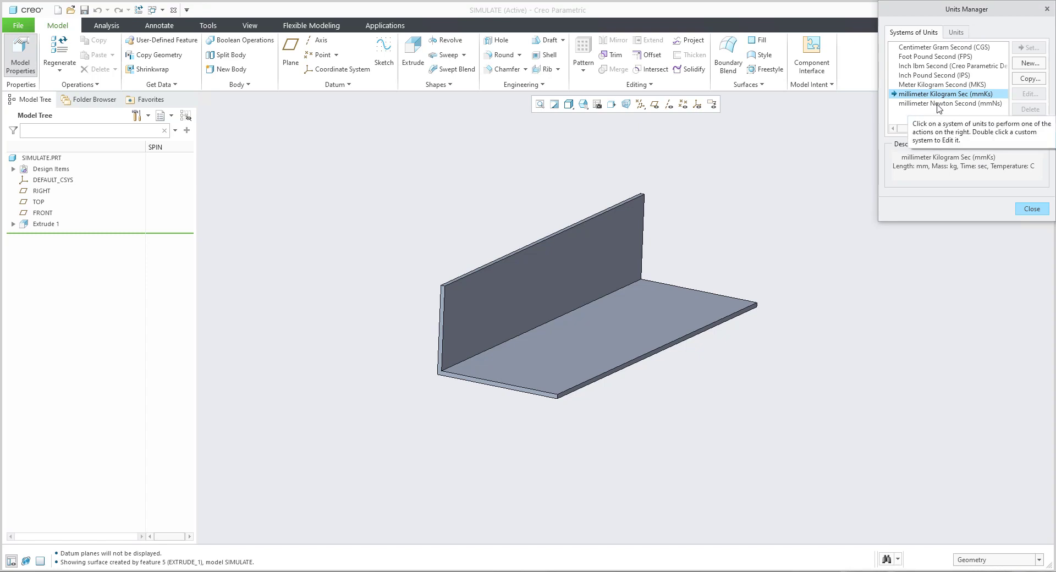
{"action": "left_click", "coordinate": [960, 104]}
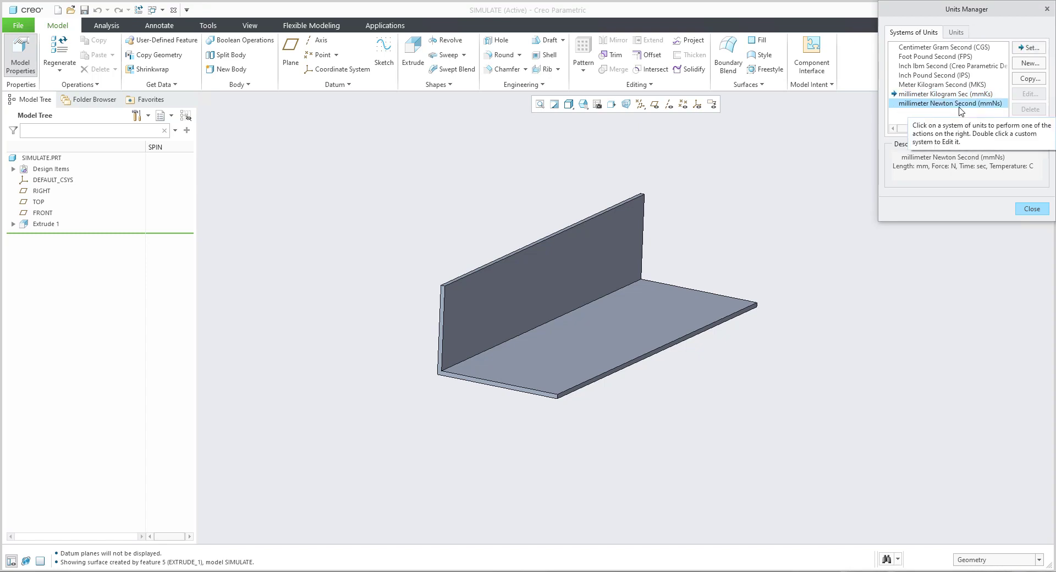
{"action": "left_click", "coordinate": [1030, 49]}
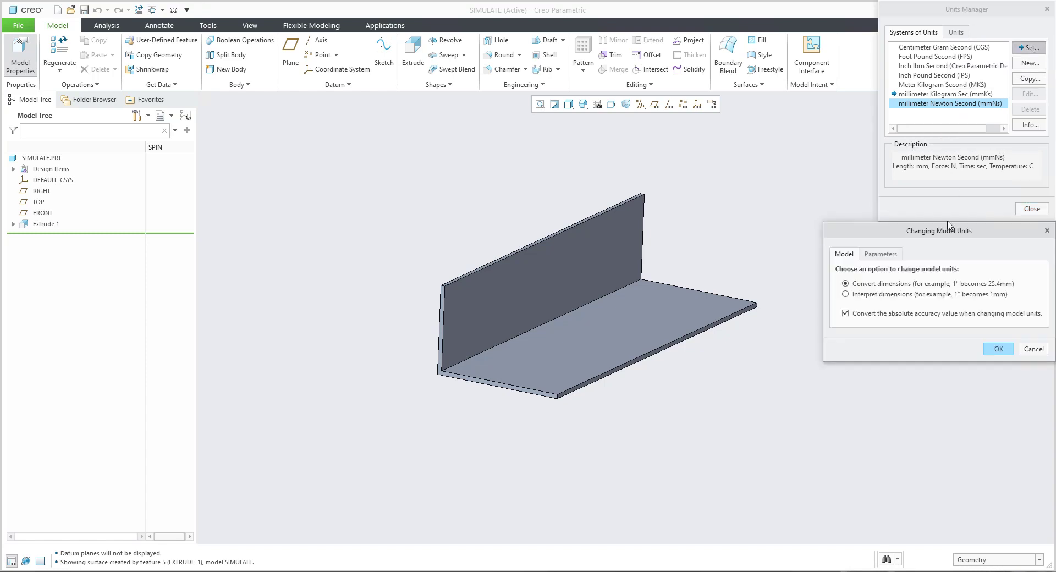
{"action": "left_click", "coordinate": [927, 295]}
{"action": "left_click", "coordinate": [998, 349]}
{"action": "left_click", "coordinate": [1032, 209]}
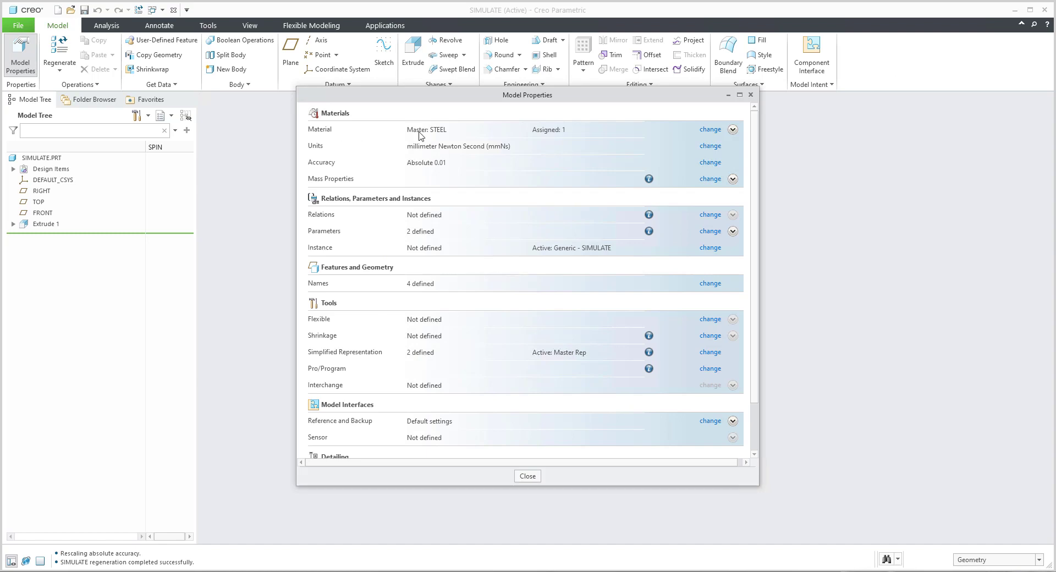
Add STEEL_MECHANICA_LITE from the Legacy-Materials folder to the model's materials
{"action": "left_click", "coordinate": [718, 130]}
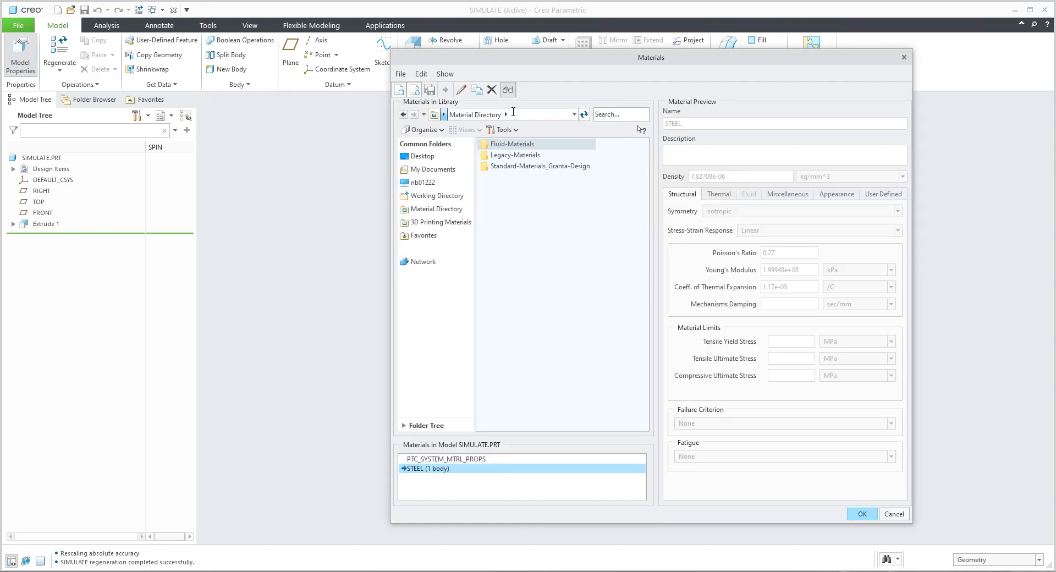
{"action": "left_click", "coordinate": [505, 114]}
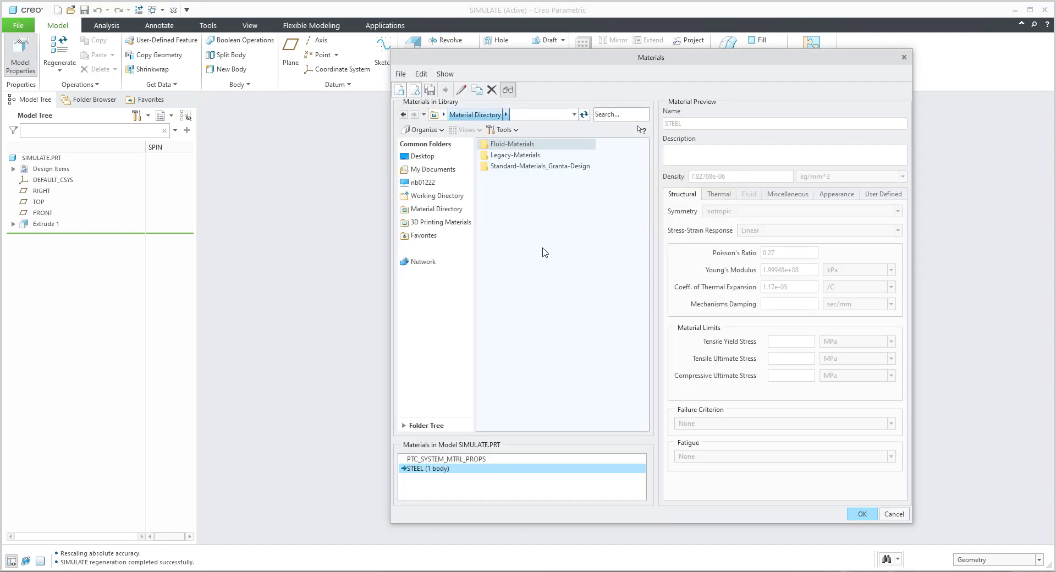
{"action": "double_click", "coordinate": [506, 155]}
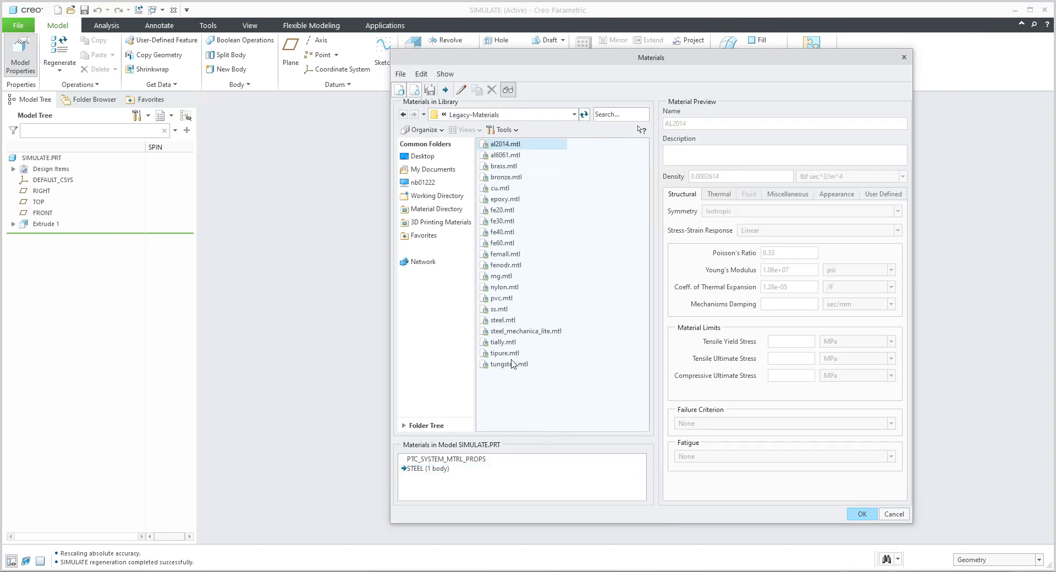
{"action": "left_click", "coordinate": [503, 332]}
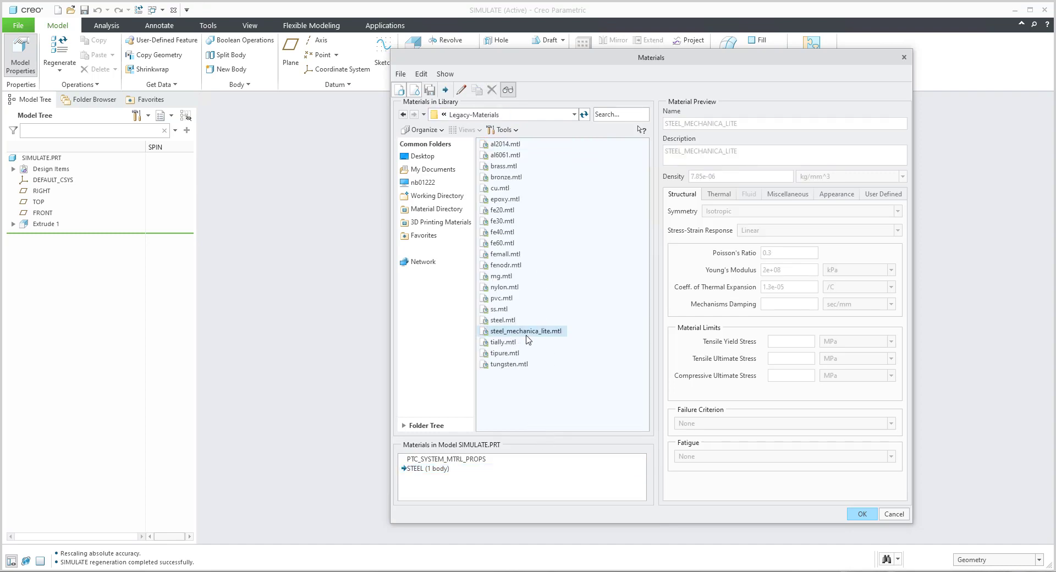
{"action": "double_click", "coordinate": [525, 333]}
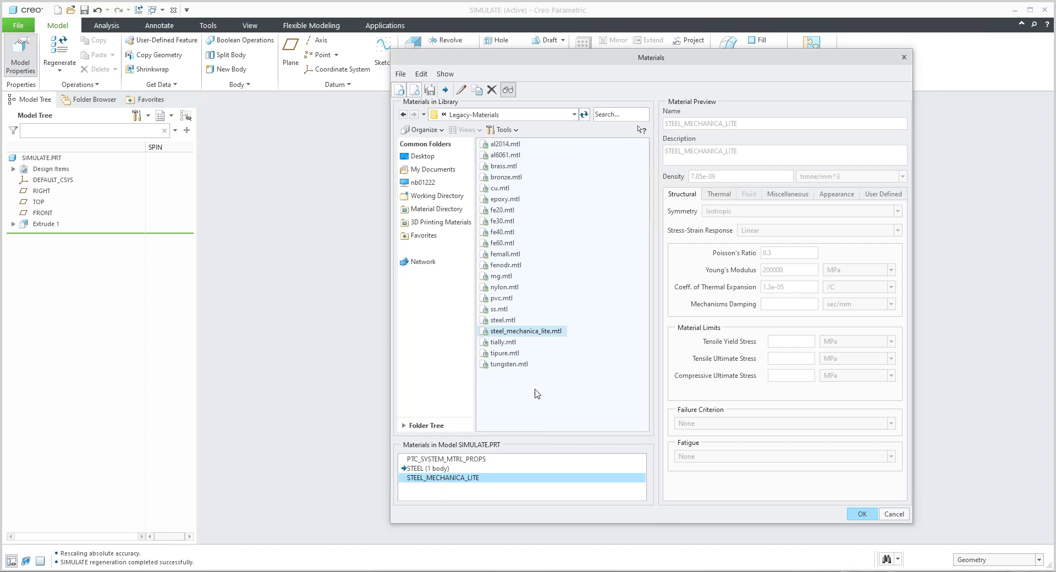
Set STEEL_MECHANICA_LITE as master material, replacing STEEL, and accept its definition
{"action": "right_click", "coordinate": [448, 482]}
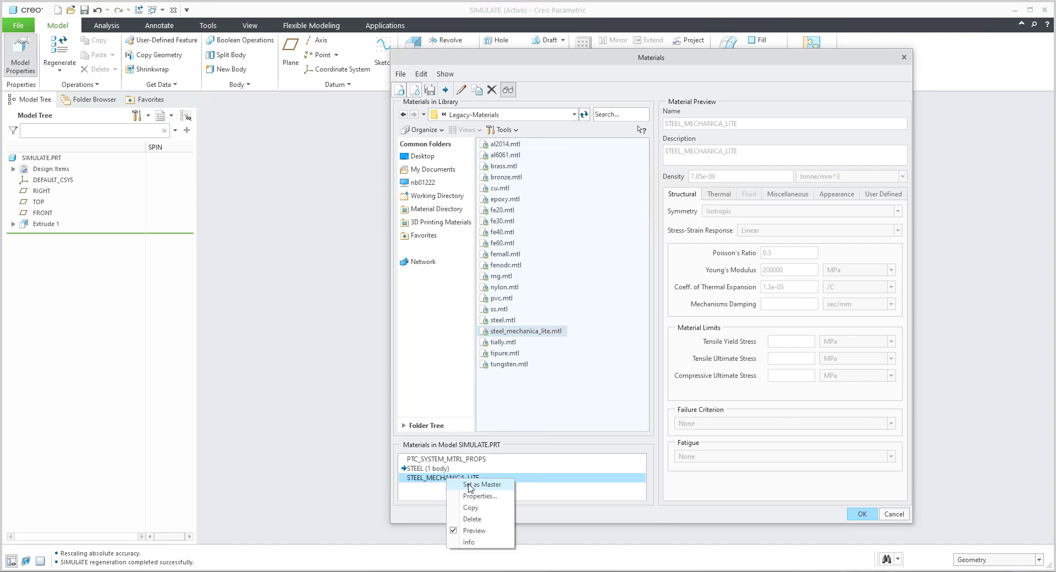
{"action": "left_click", "coordinate": [484, 486]}
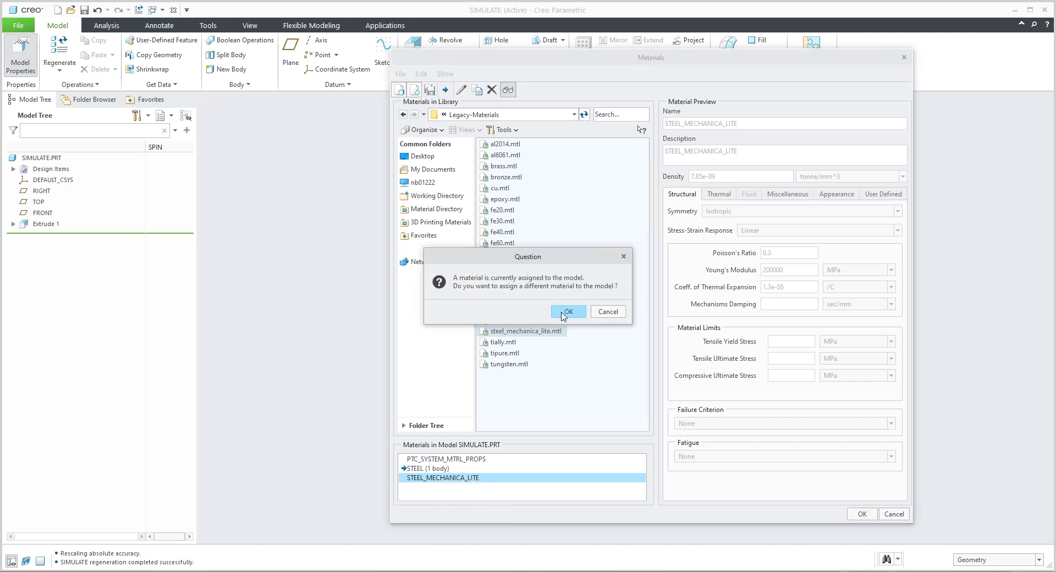
{"action": "left_click", "coordinate": [564, 311]}
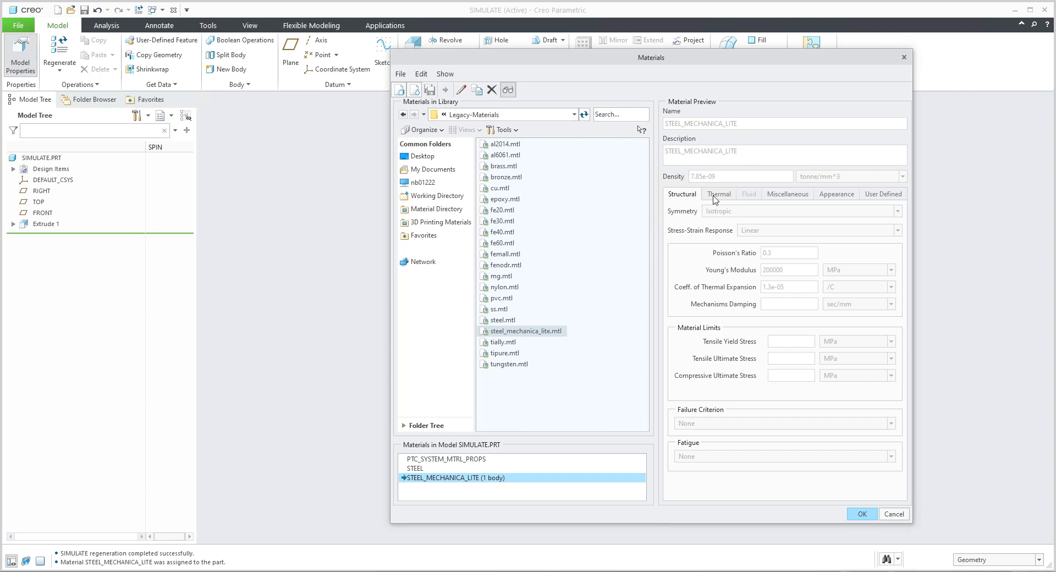
{"action": "double_click", "coordinate": [452, 478]}
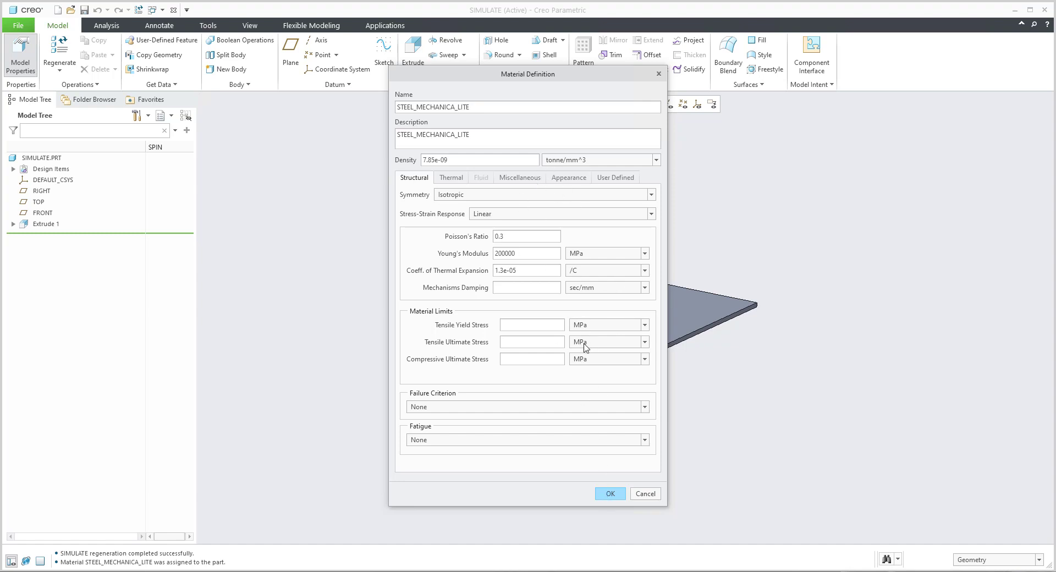
{"action": "left_click", "coordinate": [611, 493]}
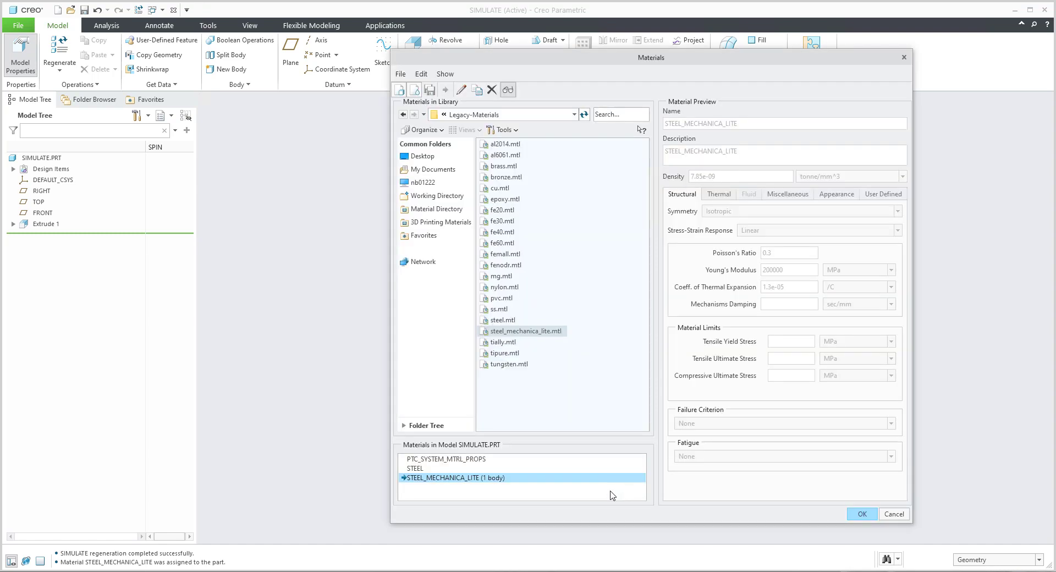
{"action": "left_click", "coordinate": [859, 514]}
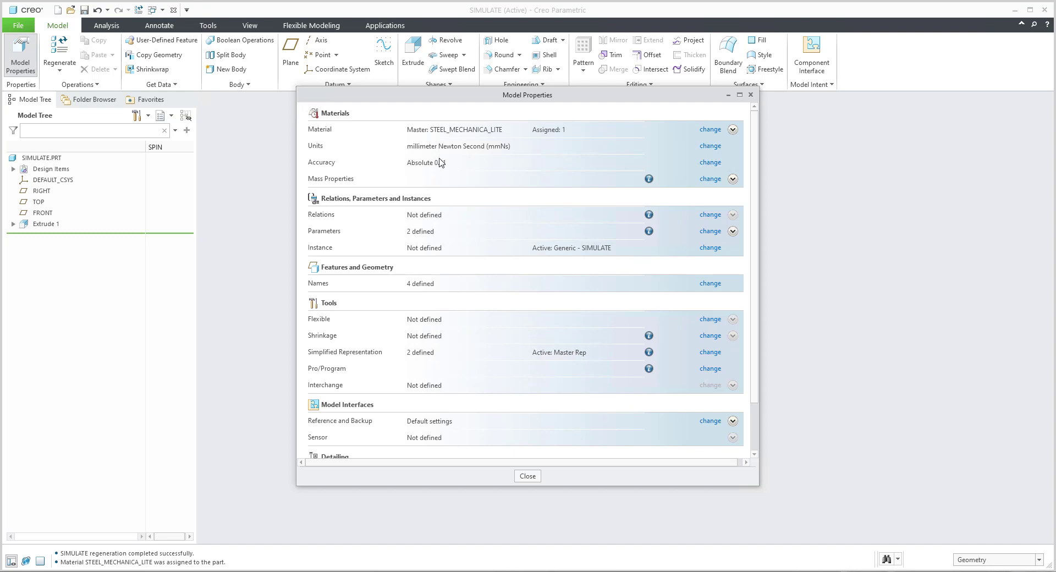
Close Model Properties and switch into Creo Simulate
{"action": "left_click", "coordinate": [527, 476]}
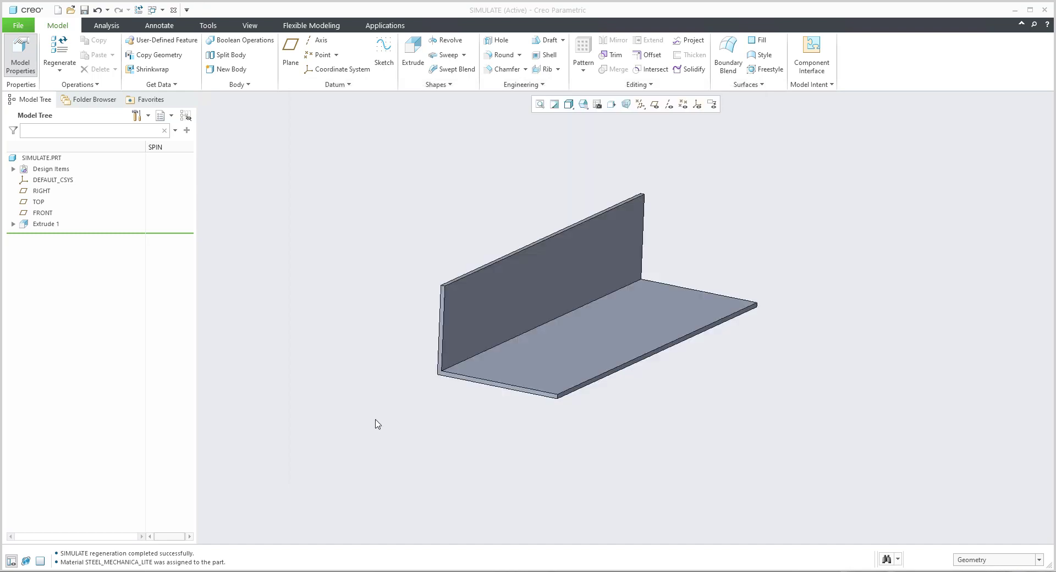
{"action": "scroll", "coordinate": [353, 347], "scroll_direction": "down", "scroll_amount": 2}
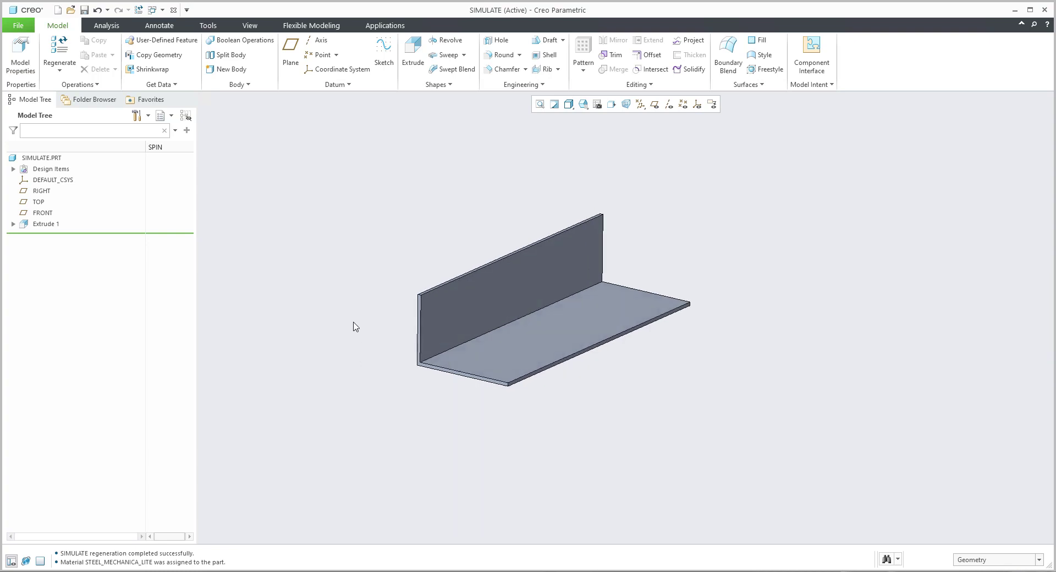
{"action": "left_click", "coordinate": [385, 26]}
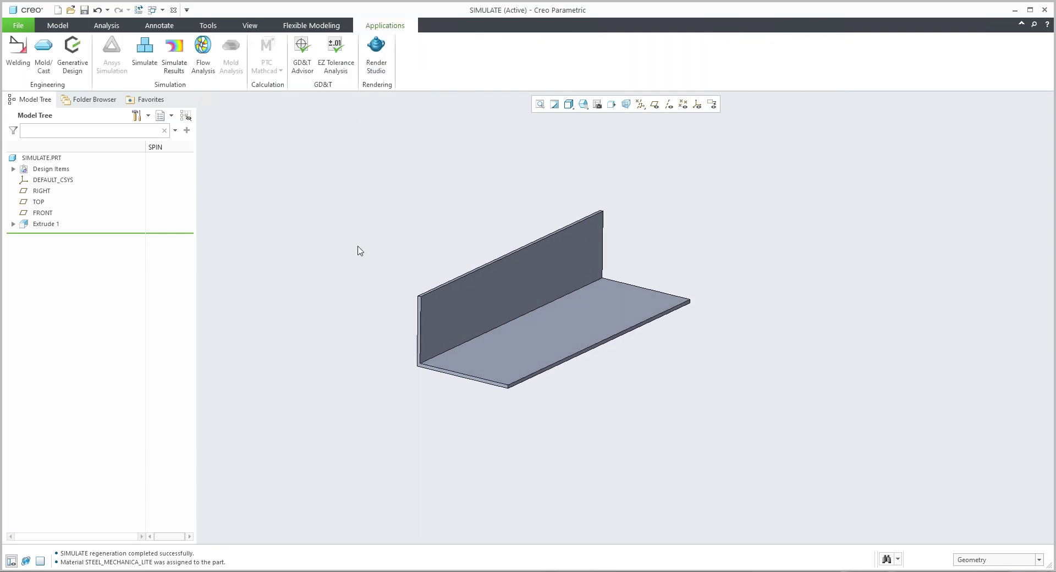
{"action": "left_click", "coordinate": [152, 55]}
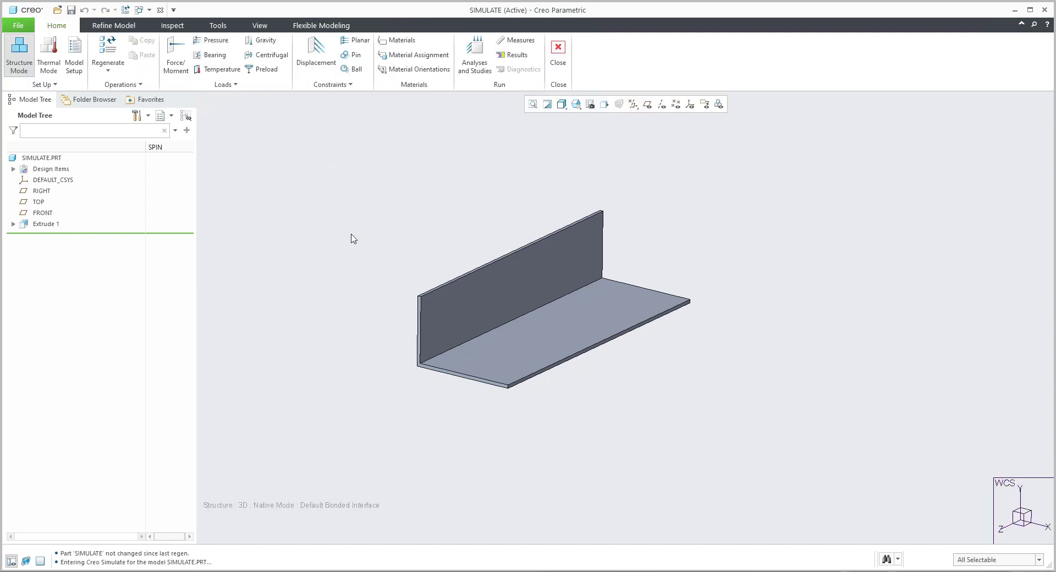
Create MaterialAssign1 assigning STEEL_MECHANICA_LITE to the part
{"action": "left_click", "coordinate": [399, 57]}
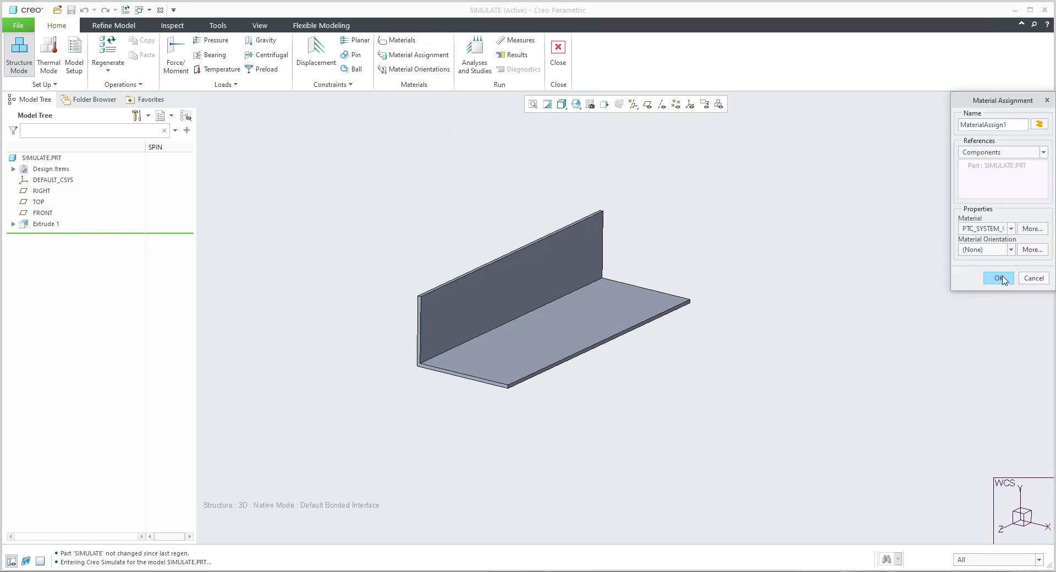
{"action": "left_click", "coordinate": [1010, 228]}
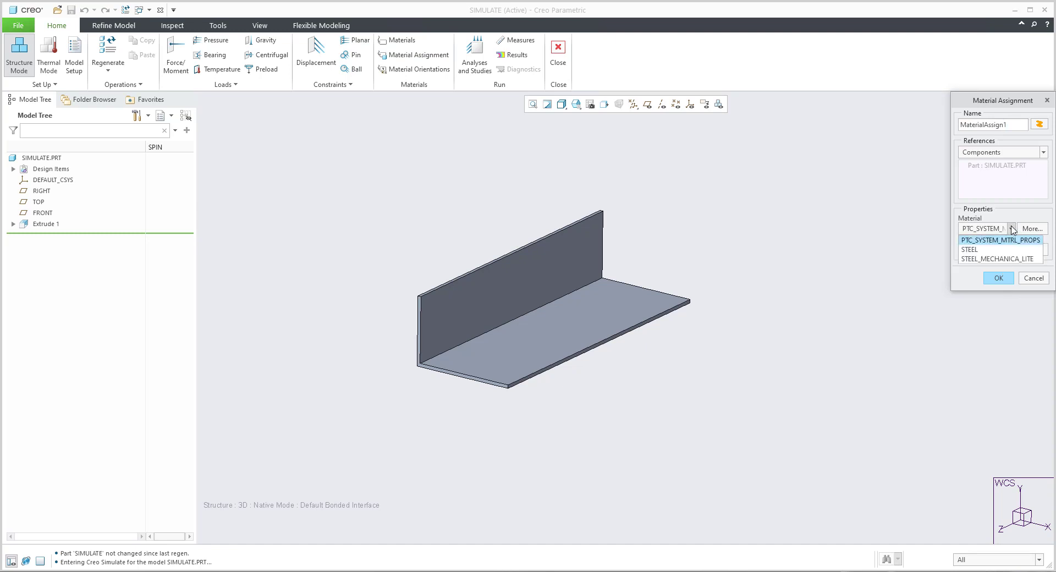
{"action": "left_click", "coordinate": [975, 259]}
{"action": "left_click", "coordinate": [994, 280]}
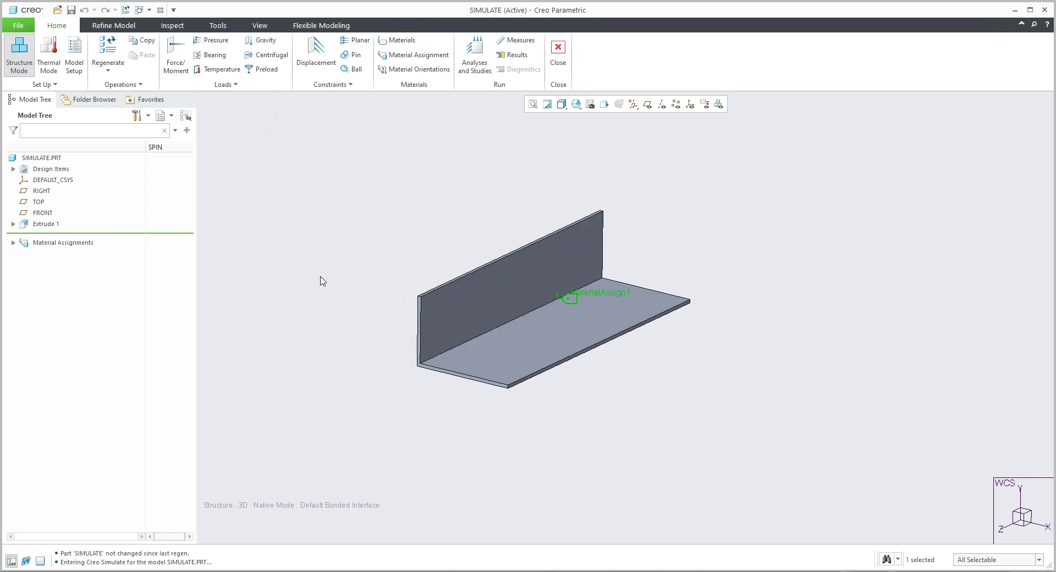
Fully fix the upright wall's face with a Displacement constraint, all translations fixed
{"action": "left_click", "coordinate": [320, 55]}
{"action": "middle_click_drag", "start_coordinate": [632, 264], "coordinate": [568, 309]}
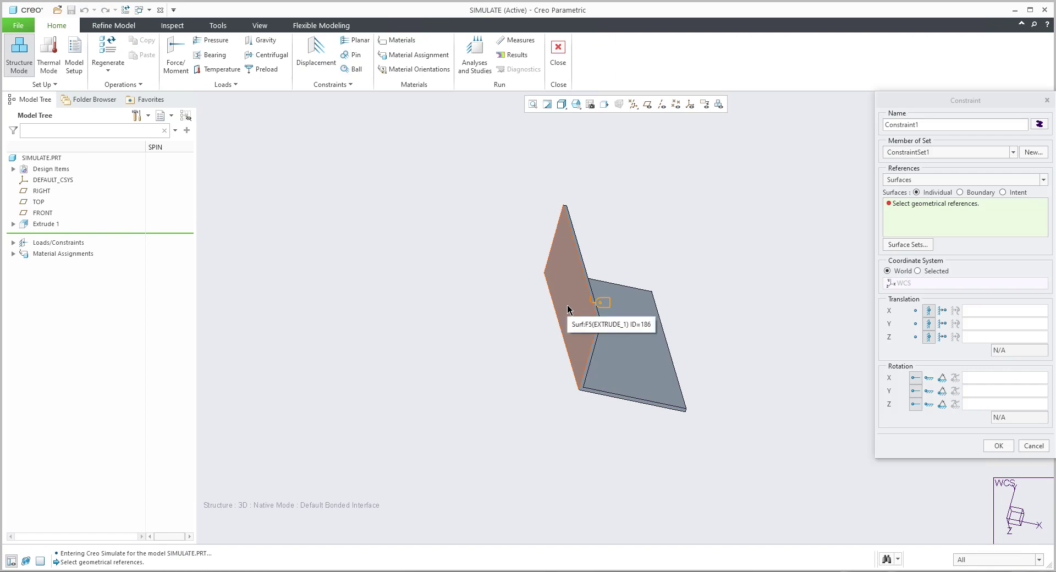
{"action": "left_click", "coordinate": [568, 310]}
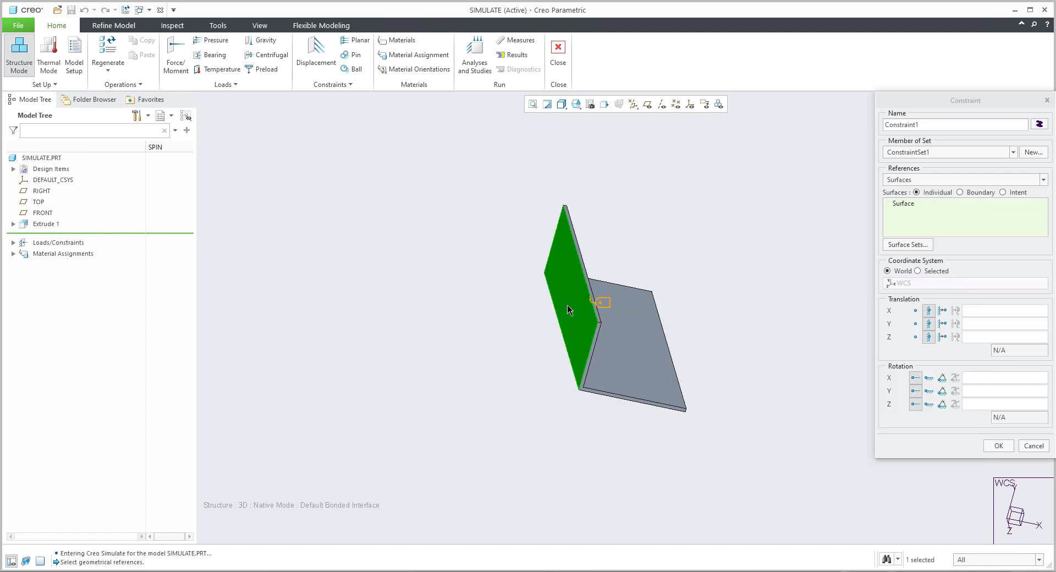
{"action": "key", "text": "ctrl+d"}
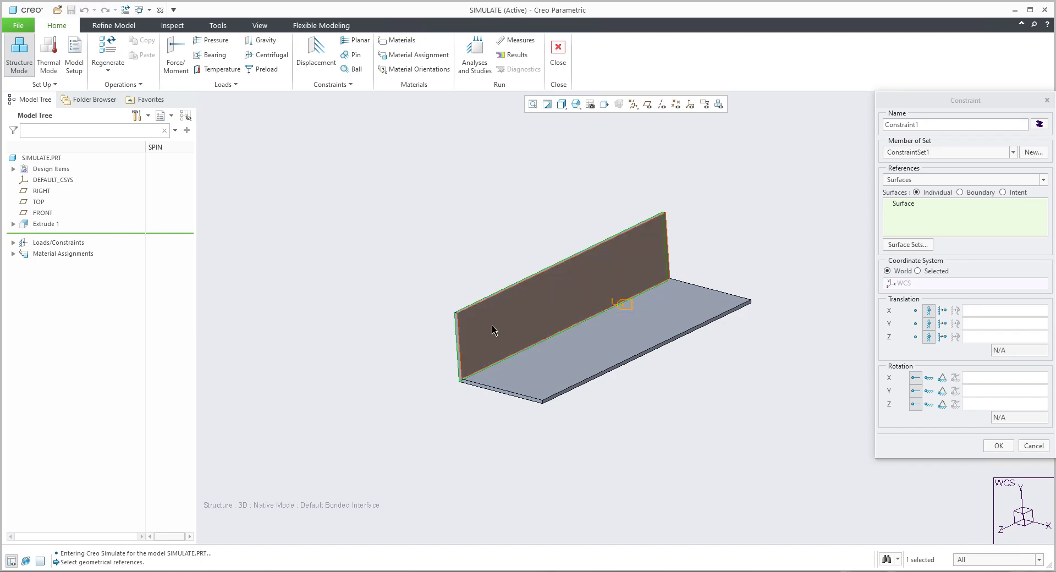
{"action": "left_click", "coordinate": [998, 446]}
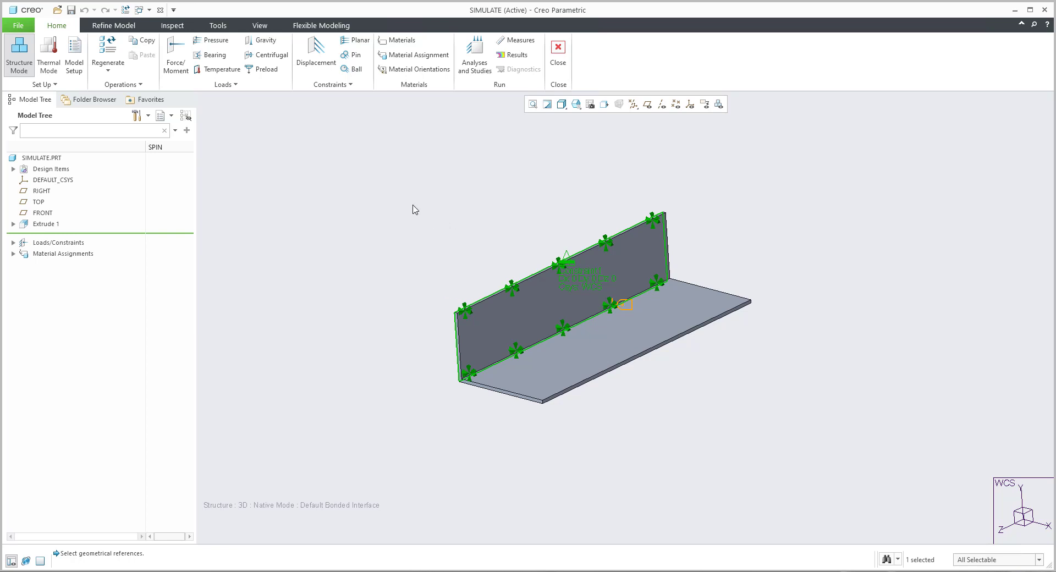
Cancel the unfinished force load and start a volume region on the bottom flange face
{"action": "left_click", "coordinate": [181, 57]}
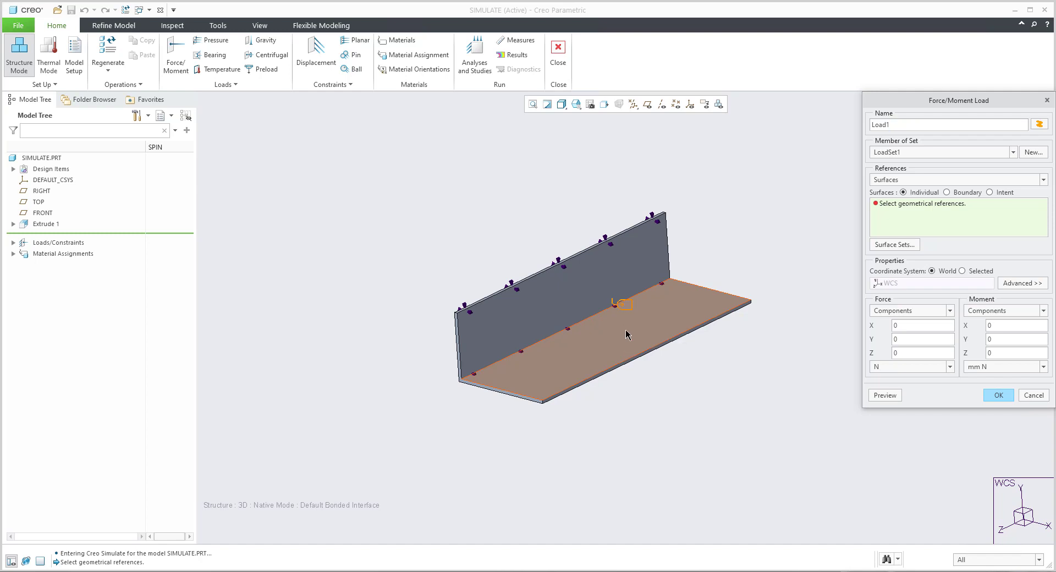
{"action": "left_click", "coordinate": [1033, 395]}
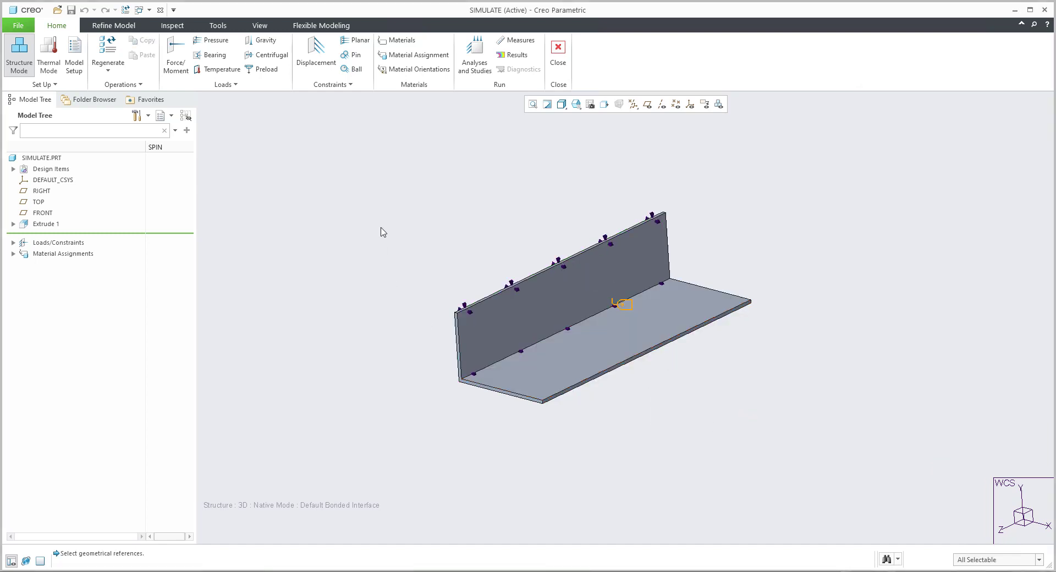
{"action": "left_click", "coordinate": [114, 25]}
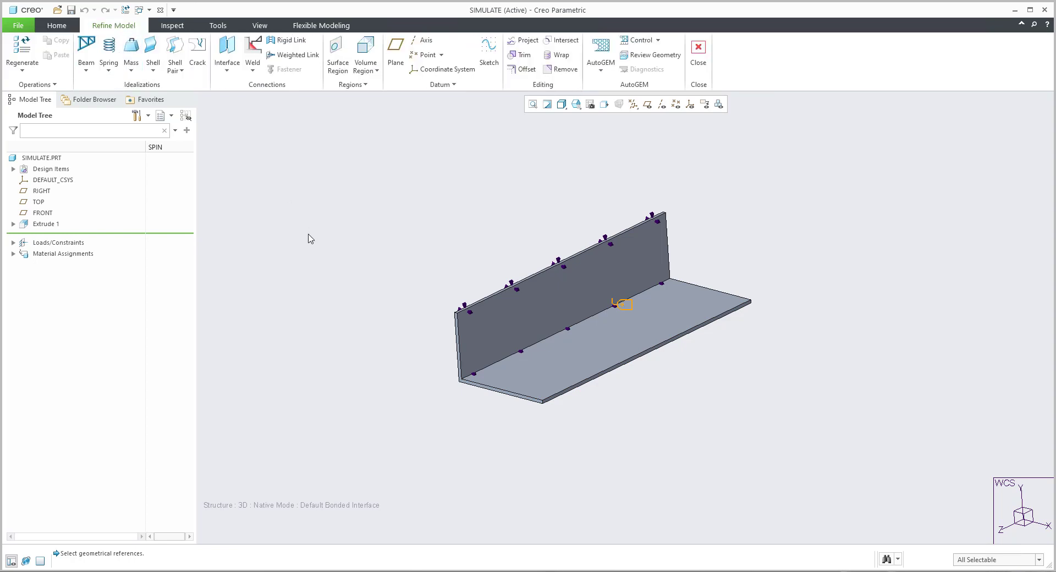
{"action": "left_click", "coordinate": [372, 52]}
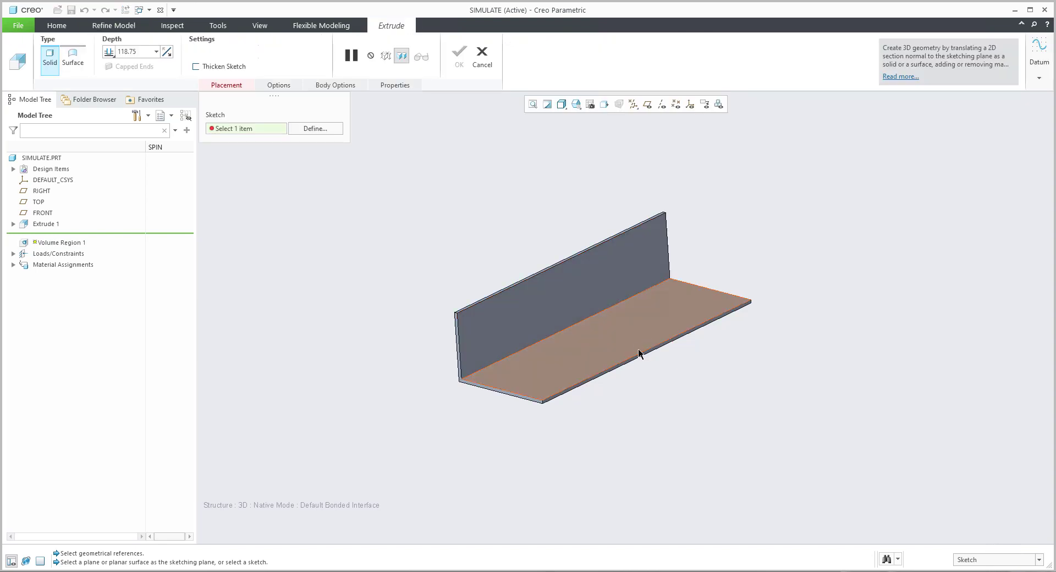
{"action": "left_click", "coordinate": [625, 340]}
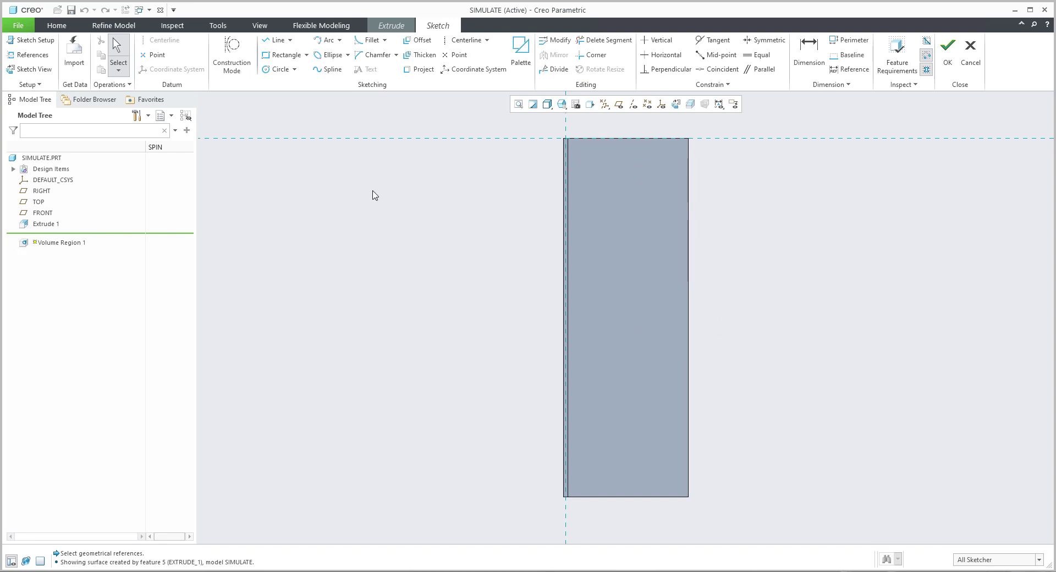
Sketch a small rectangle at the flange's outer edge and complete Volume Region 1
{"action": "left_click", "coordinate": [280, 55]}
{"action": "left_click", "coordinate": [688, 274]}
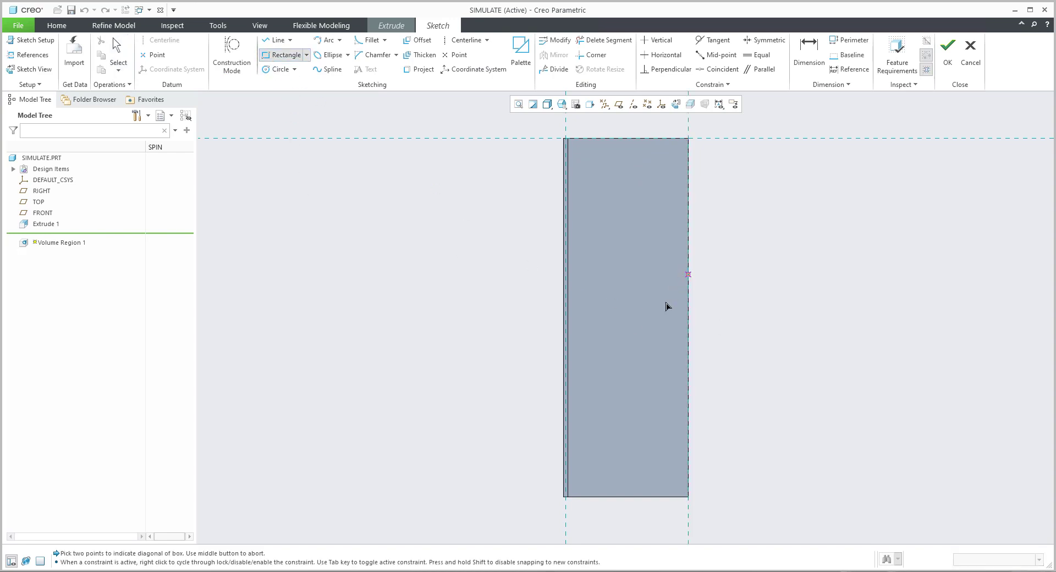
{"action": "left_click", "coordinate": [647, 355]}
{"action": "scroll", "coordinate": [759, 349], "scroll_direction": "down", "scroll_amount": 1}
{"action": "middle_click", "coordinate": [759, 348]}
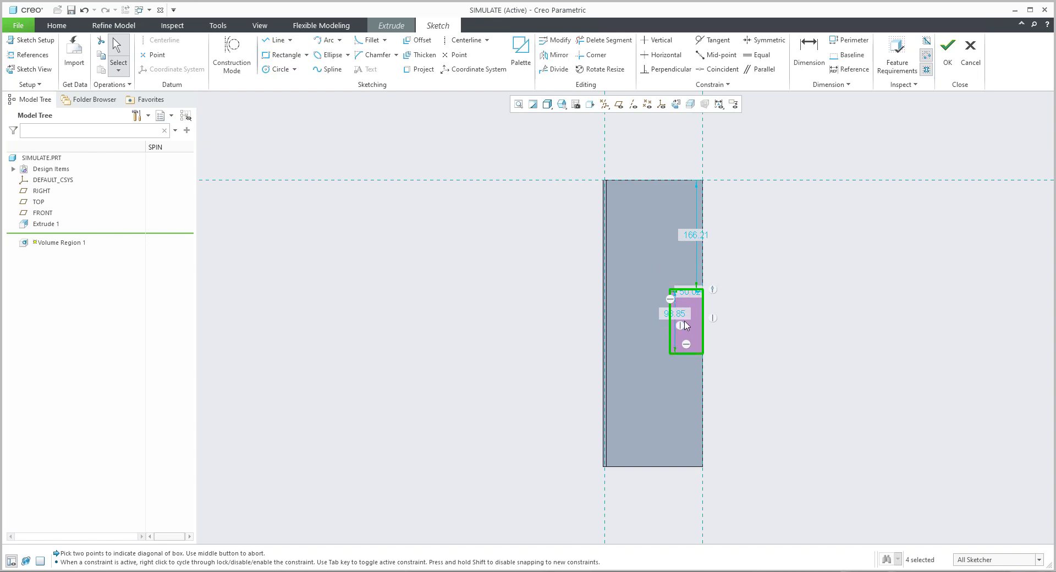
{"action": "key", "text": "ctrl+d"}
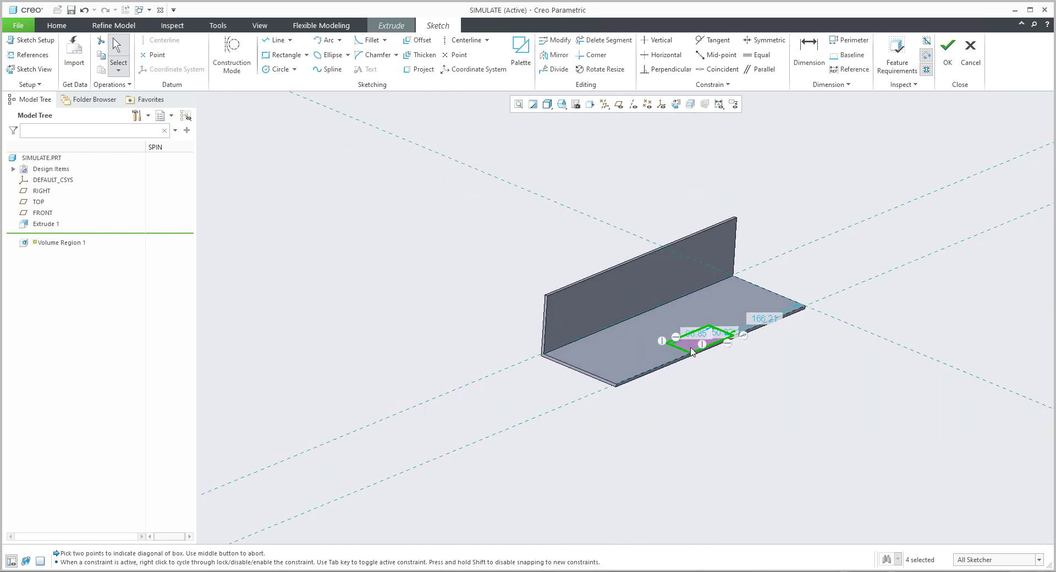
{"action": "left_click", "coordinate": [948, 52]}
{"action": "middle_click", "coordinate": [836, 395]}
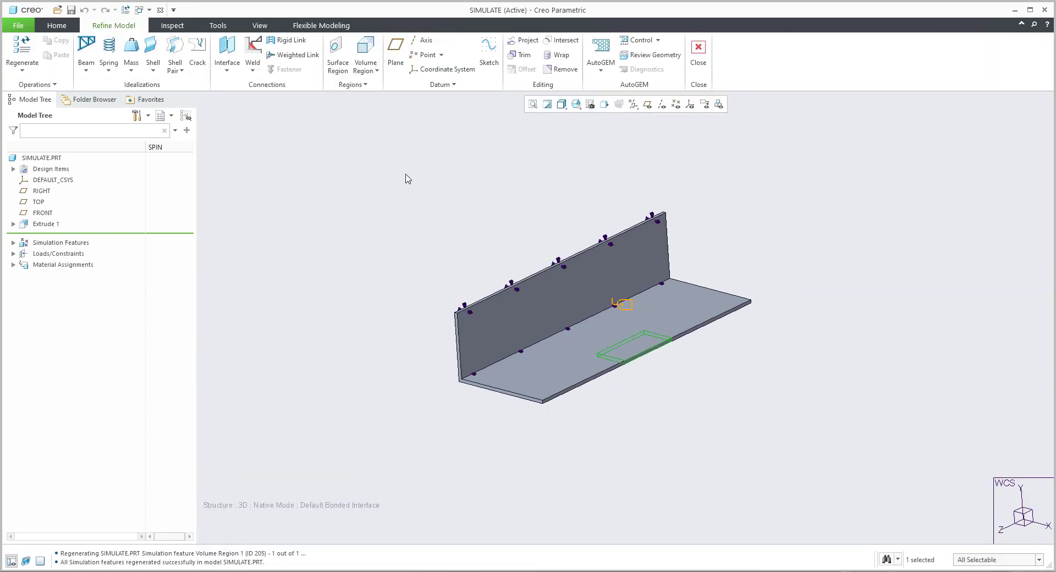
Apply a 2000 N downward force (Y = -2000) to the flange's rectangular region
{"action": "left_click", "coordinate": [58, 29]}
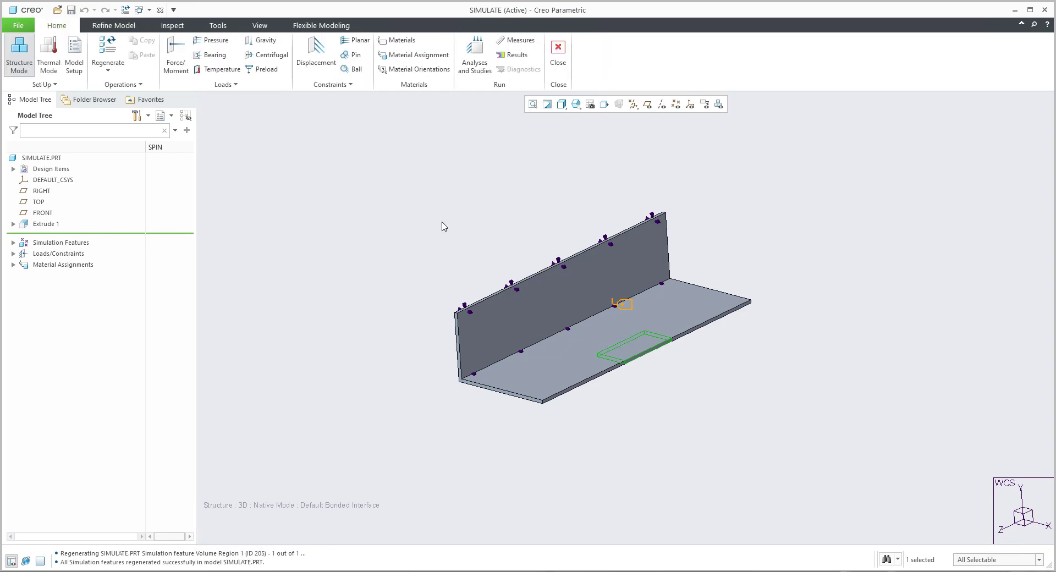
{"action": "left_click", "coordinate": [172, 48]}
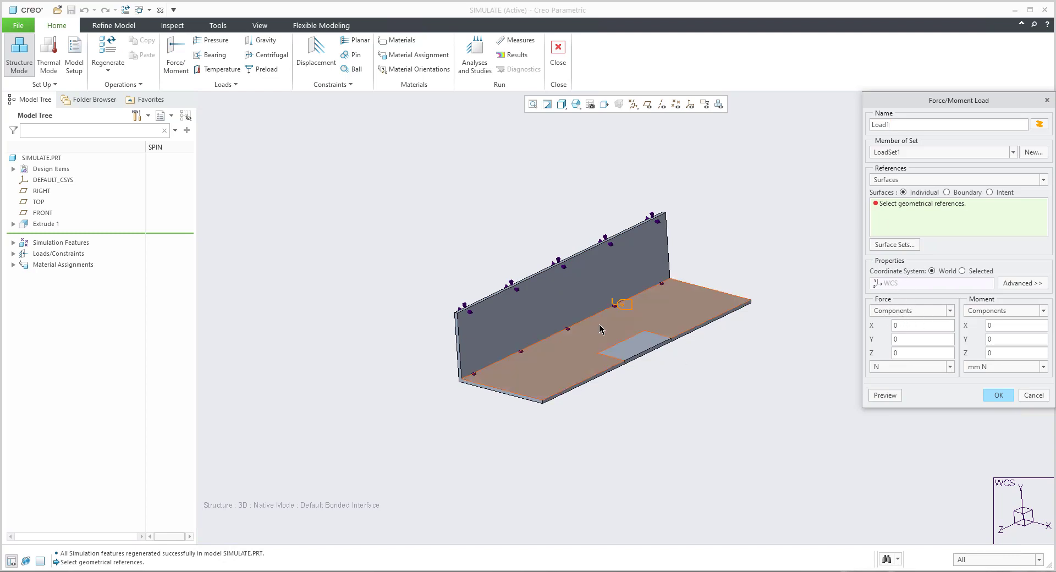
{"action": "left_click", "coordinate": [637, 350]}
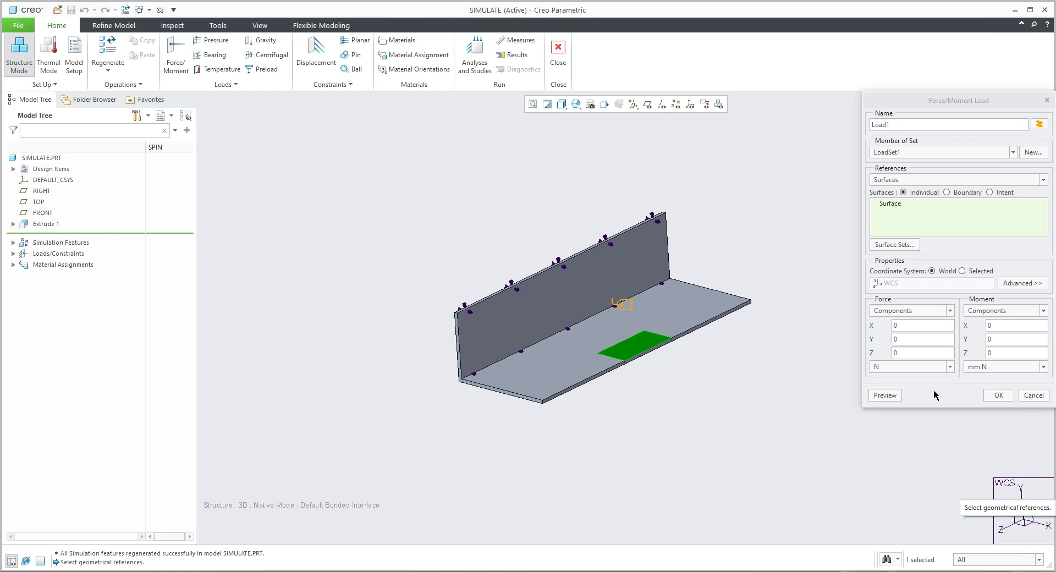
{"action": "double_click", "coordinate": [910, 339]}
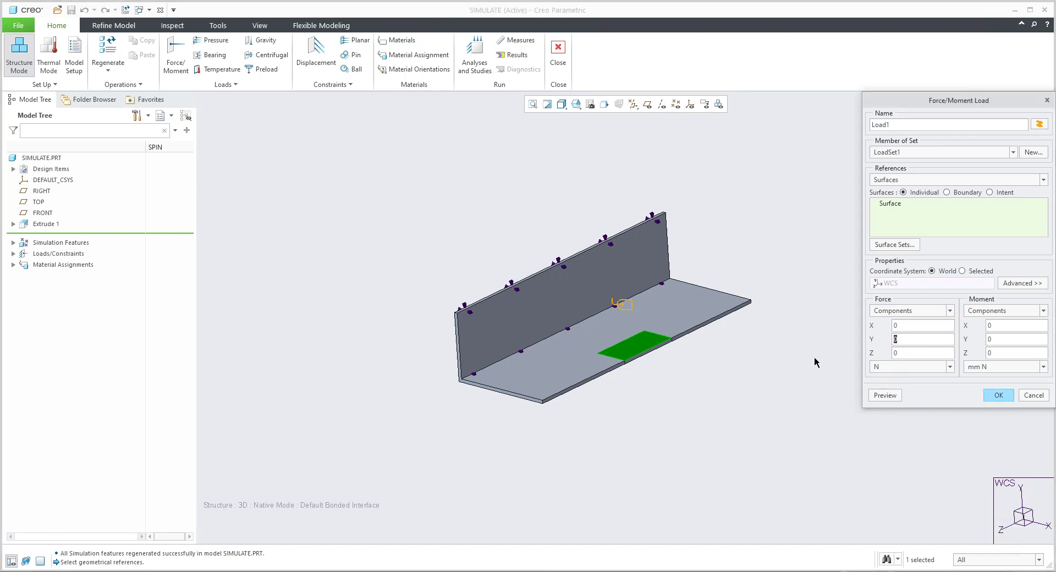
{"action": "type", "text": "2000"}
{"action": "left_click", "coordinate": [1000, 394]}
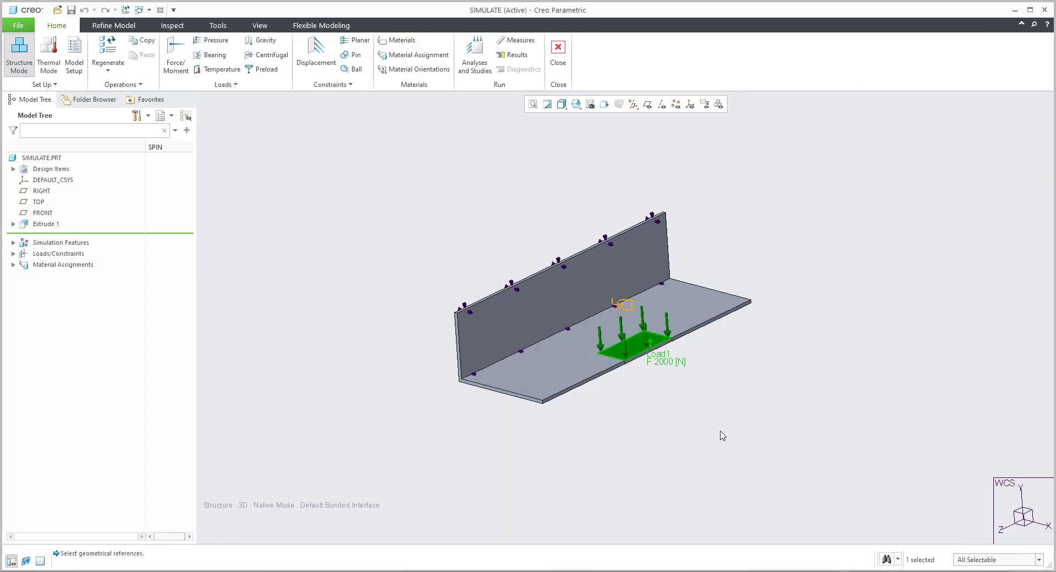
{"action": "left_click", "coordinate": [313, 304]}
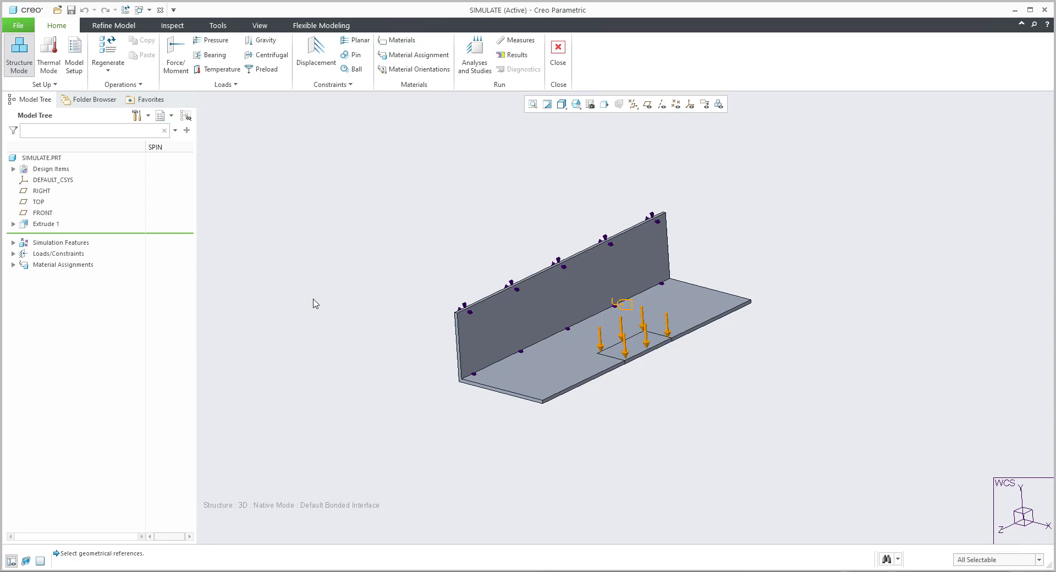
Raise the solver memory allocation from 512 MB to 8000 MB in the run settings
{"action": "left_click", "coordinate": [478, 67]}
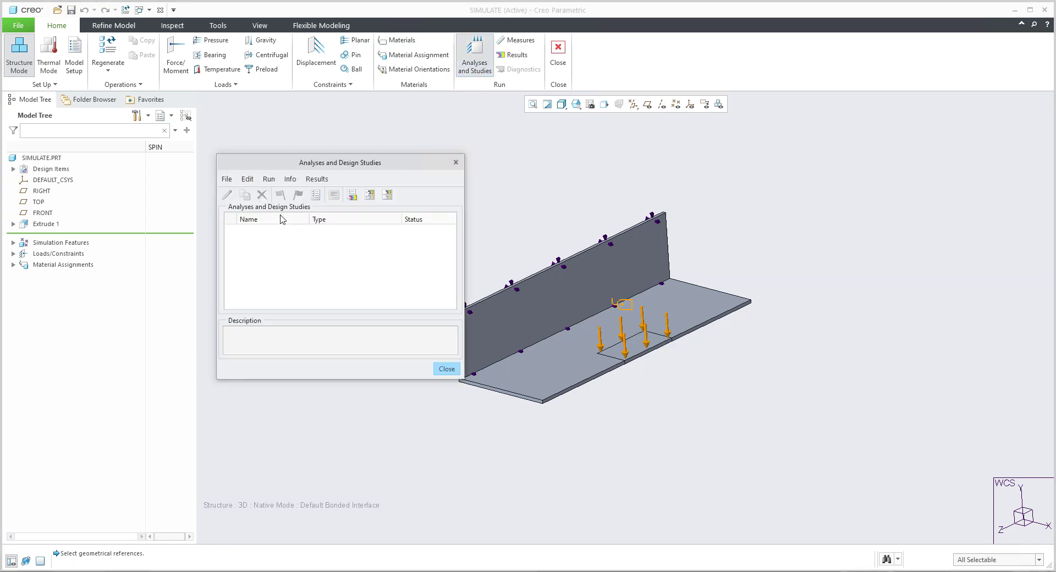
{"action": "left_click_drag", "start_coordinate": [319, 162], "coordinate": [881, 190]}
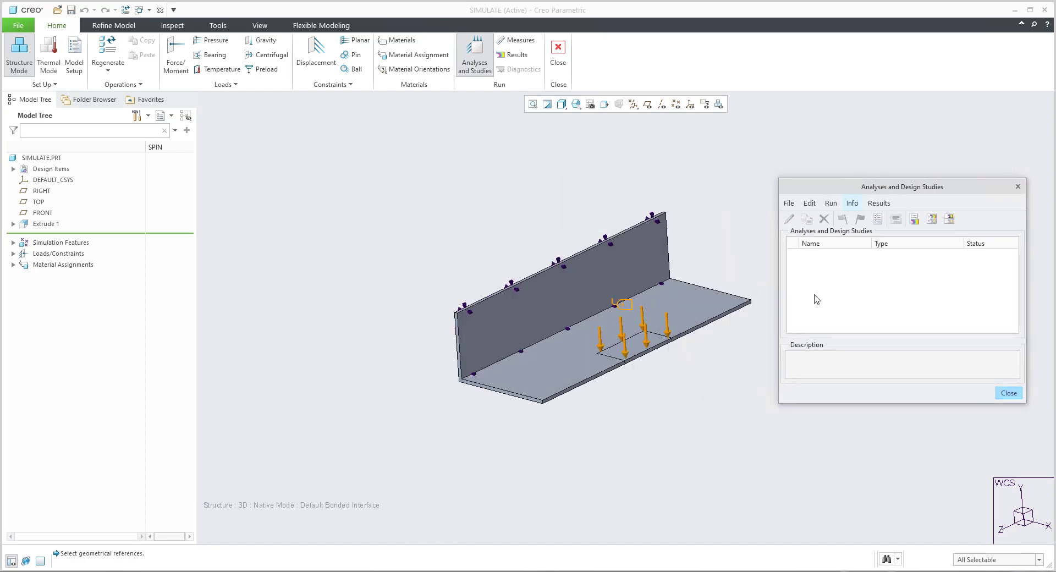
{"action": "left_click", "coordinate": [878, 219]}
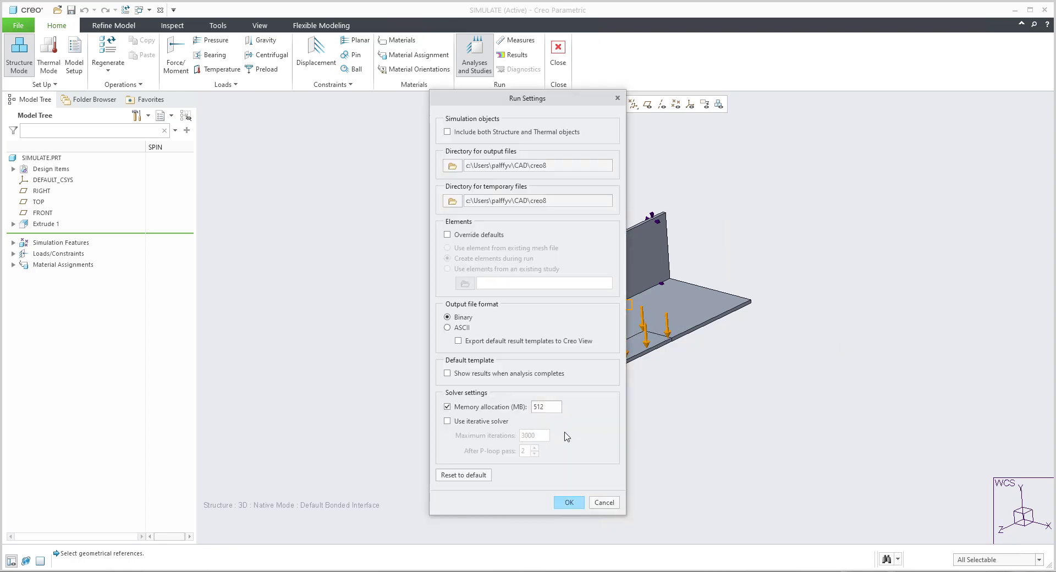
{"action": "double_click", "coordinate": [548, 410]}
{"action": "type", "text": "8000"}
{"action": "left_click", "coordinate": [570, 504]}
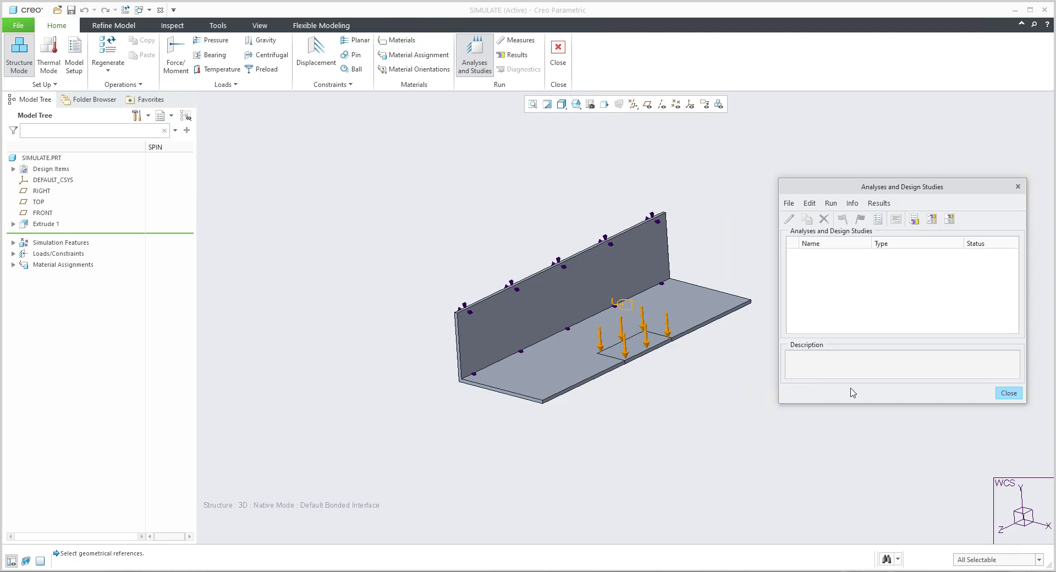
Define new static analysis Analysis1, keeping Single-Pass Adaptive convergence with ConstraintSet1 and LoadSet1
{"action": "left_click", "coordinate": [790, 204]}
{"action": "left_click", "coordinate": [813, 218]}
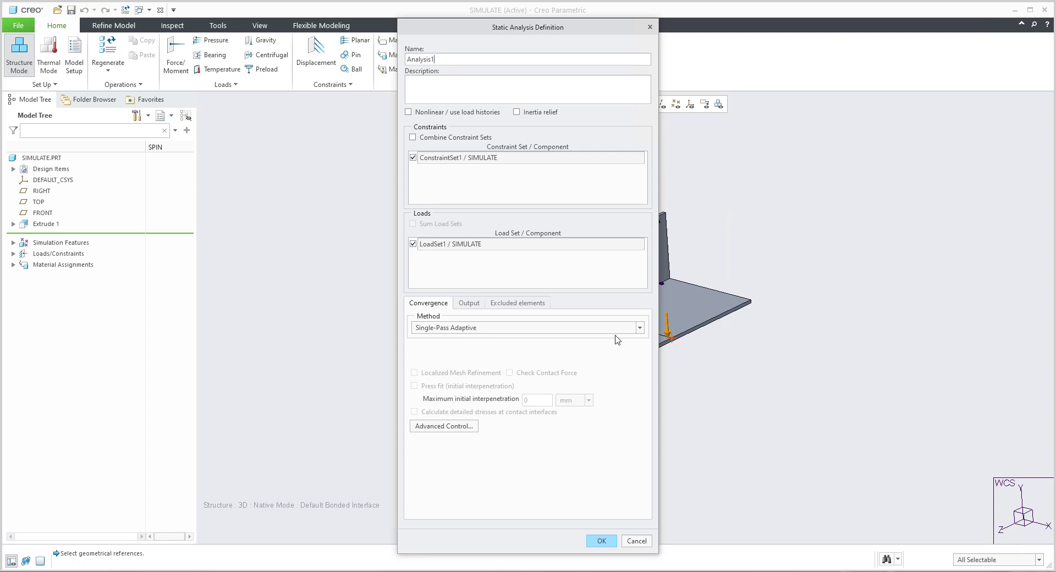
{"action": "left_click", "coordinate": [639, 329]}
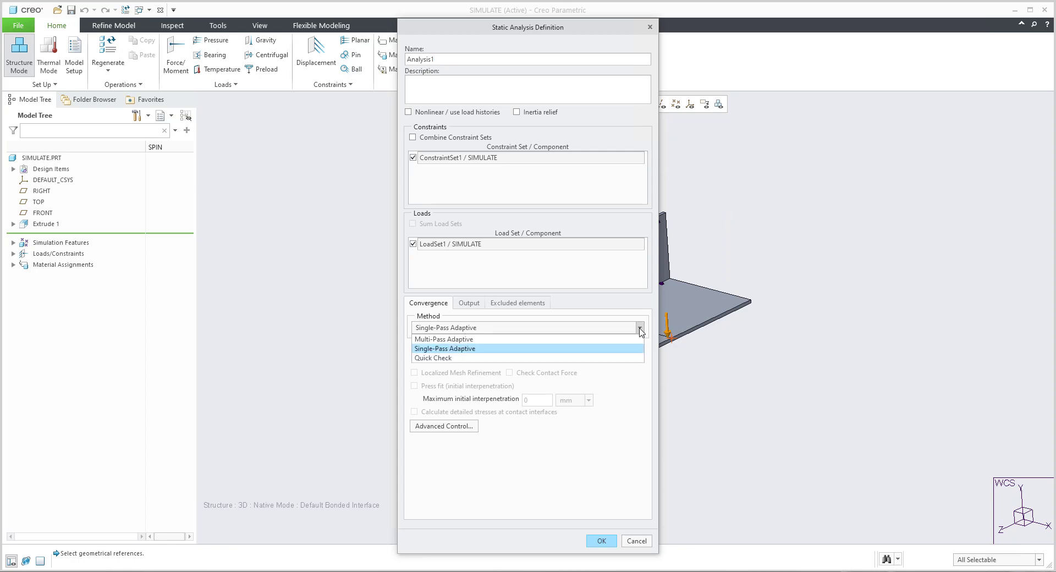
{"action": "left_click", "coordinate": [640, 330]}
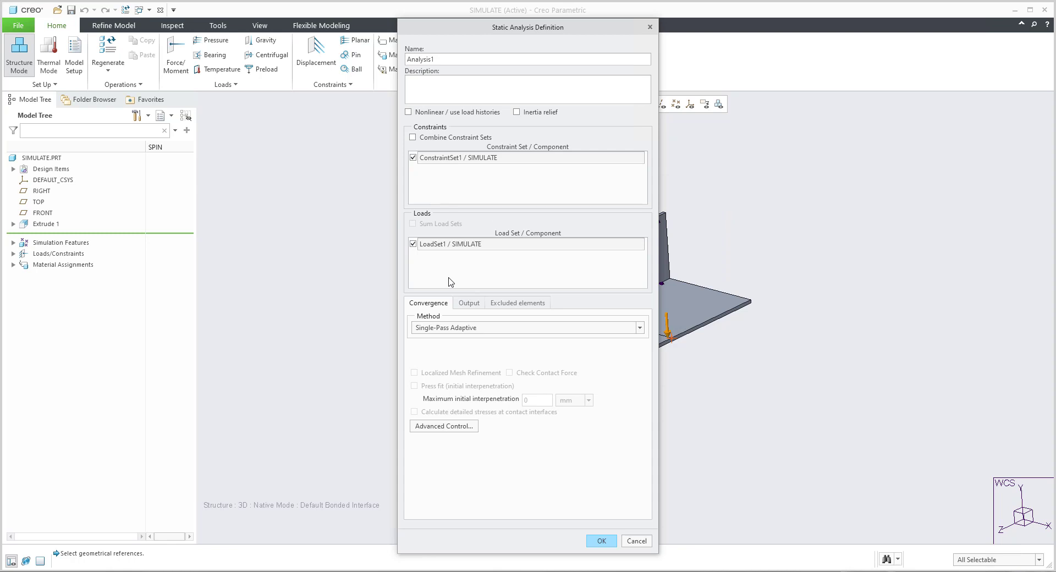
{"action": "left_click", "coordinate": [601, 542]}
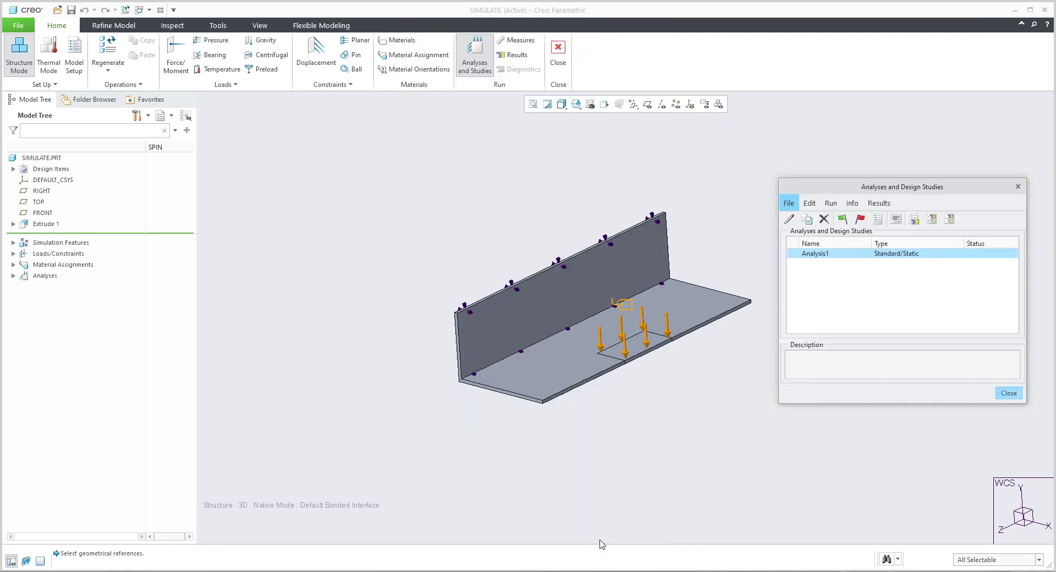
Run Analysis1, confirming deletion of old output files and interactive diagnostics
{"action": "left_click", "coordinate": [844, 222]}
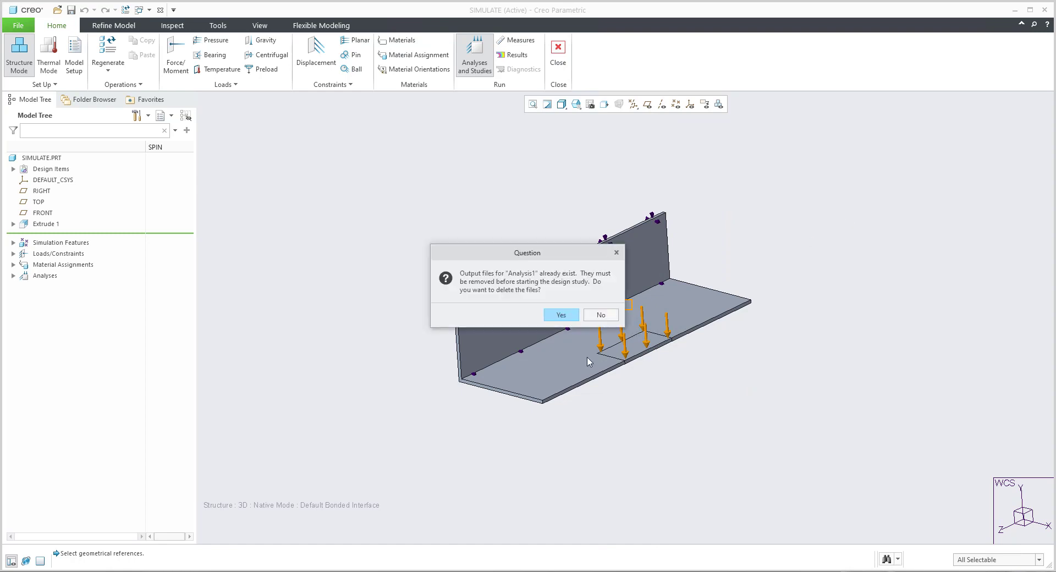
{"action": "left_click", "coordinate": [555, 316]}
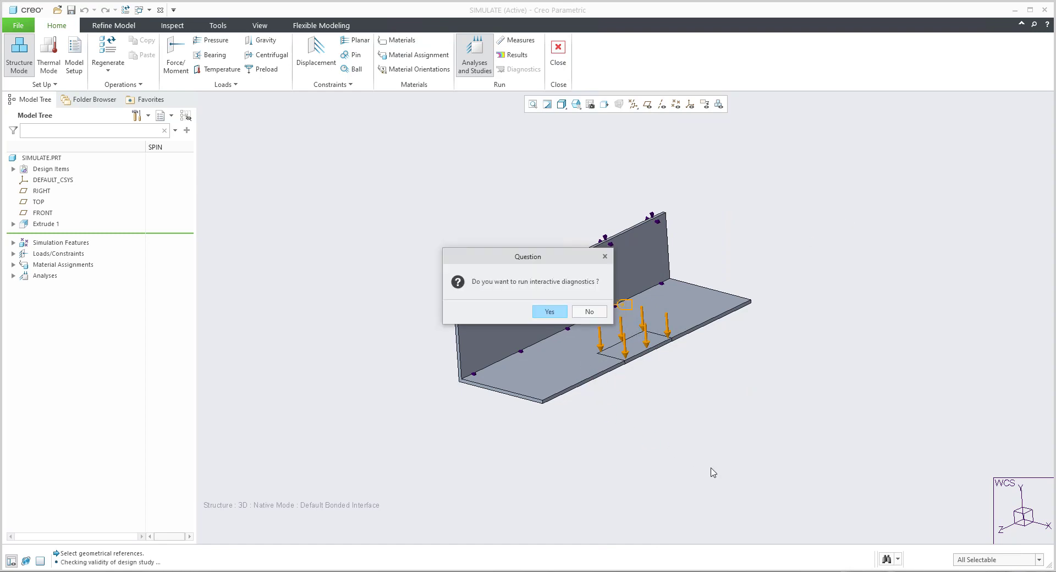
{"action": "left_click", "coordinate": [549, 315]}
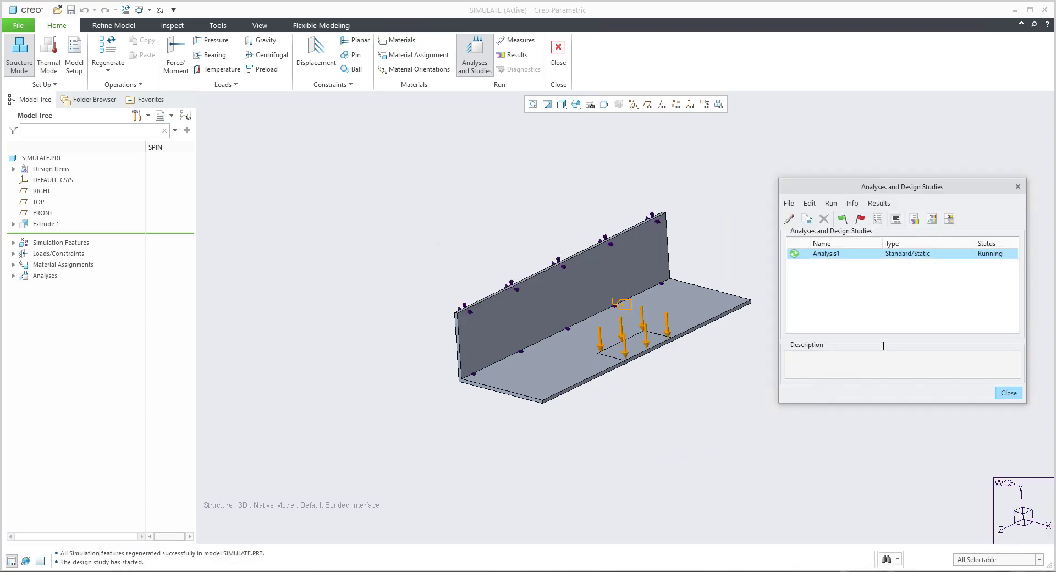
Review Analysis1's run status log, including the Pass 2 line, then close it
{"action": "left_click", "coordinate": [895, 220]}
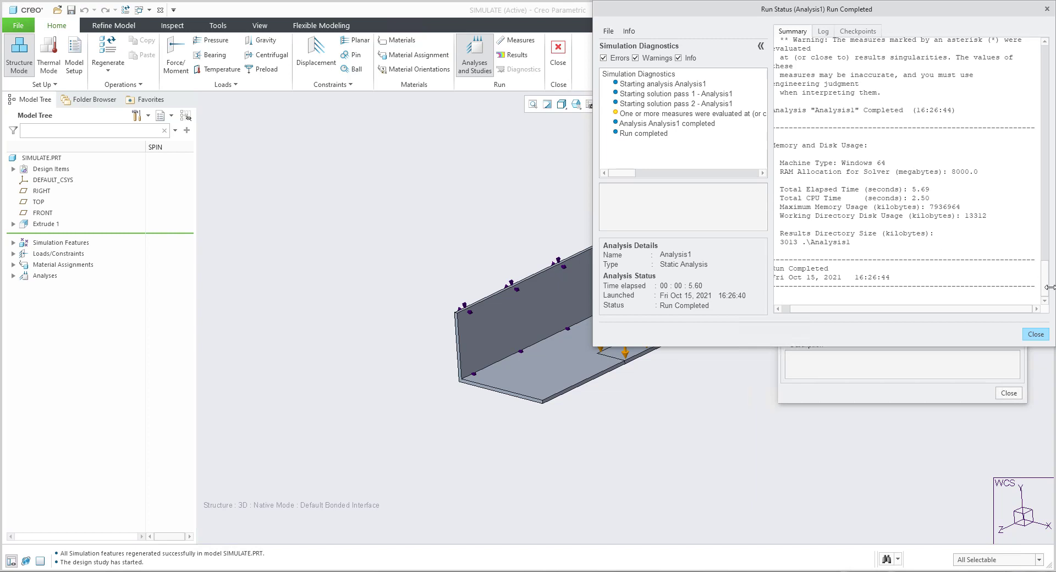
{"action": "left_click_drag", "start_coordinate": [1044, 279], "coordinate": [1051, 144]}
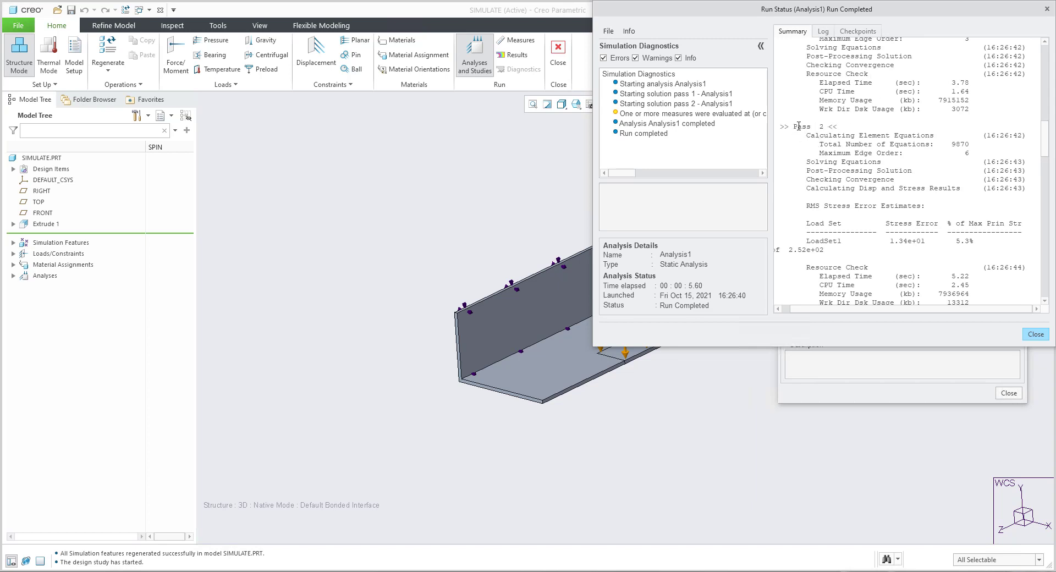
{"action": "left_click_drag", "start_coordinate": [794, 126], "coordinate": [827, 126]}
{"action": "left_click", "coordinate": [1035, 334]}
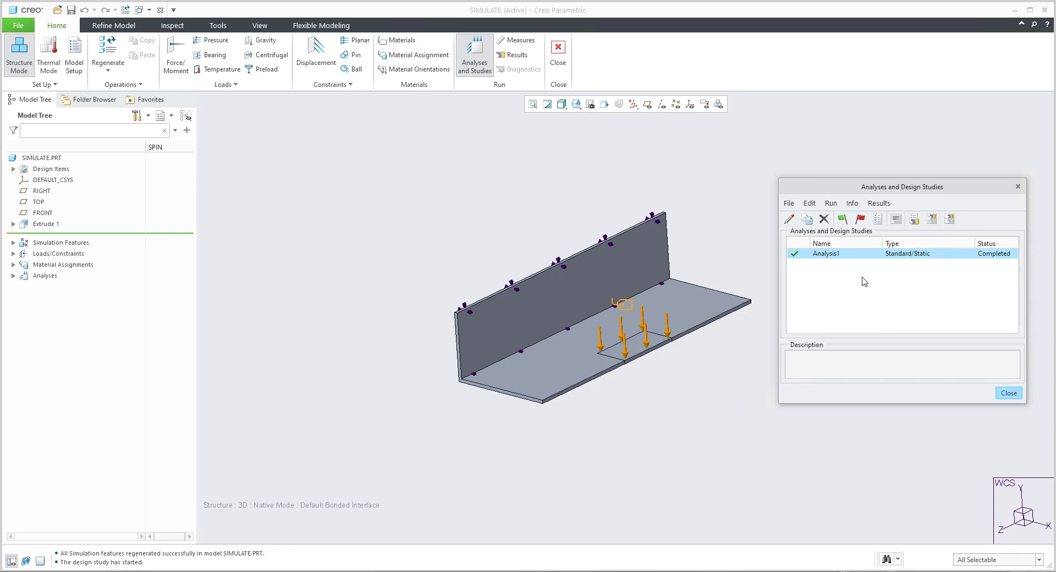
Display Analysis1's von Mises stress fringe in continuous tone on the deformed shape, peaking at 207.002 MPa
{"action": "left_click", "coordinate": [914, 220]}
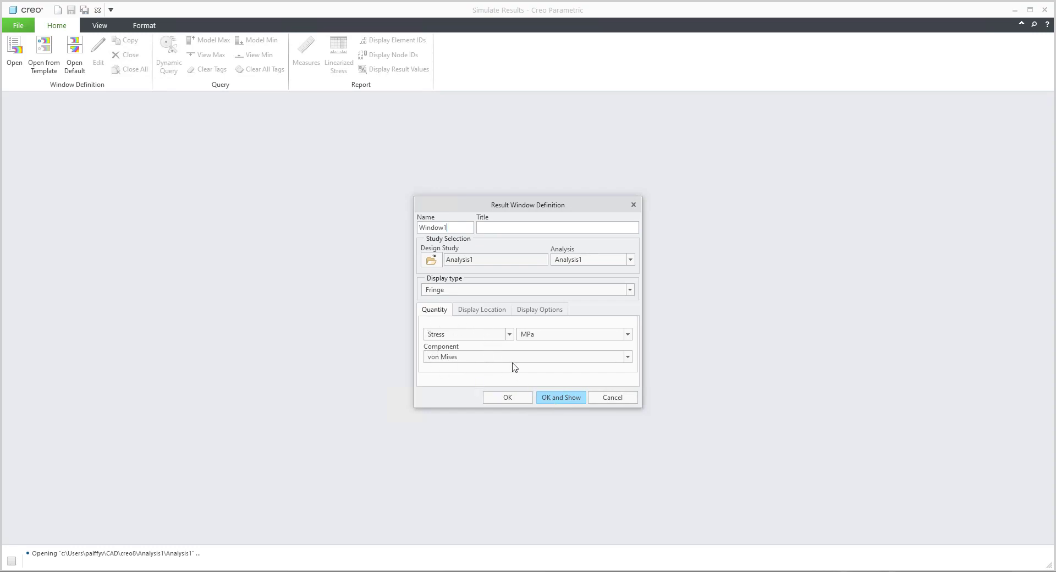
{"action": "left_click", "coordinate": [530, 311]}
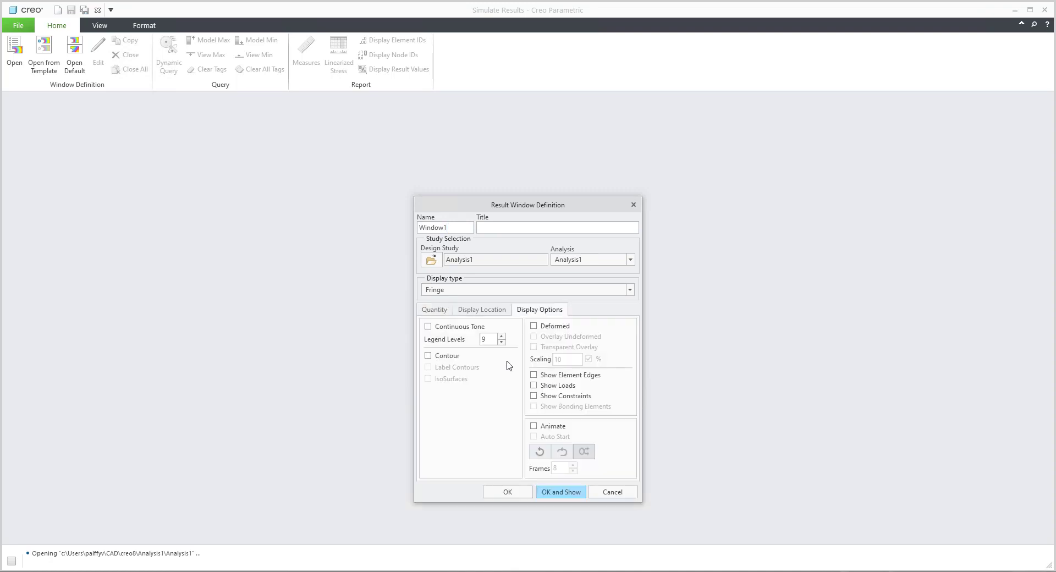
{"action": "left_click", "coordinate": [428, 326]}
{"action": "left_click", "coordinate": [534, 326]}
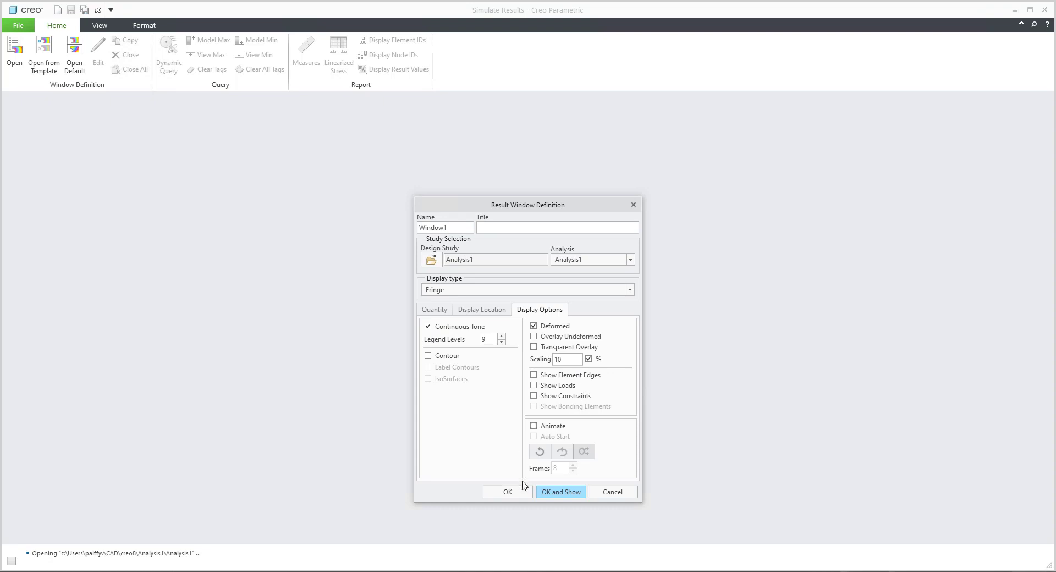
{"action": "left_click", "coordinate": [561, 492]}
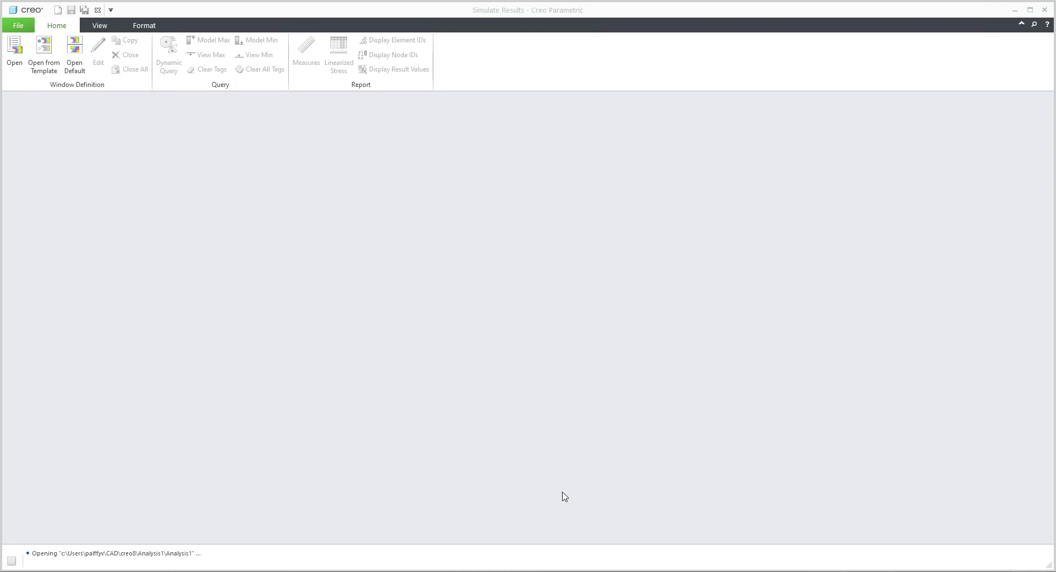
Orbit and zoom into the von Mises stress plot, then switch the result quantity to Displacement
{"action": "middle_click_drag", "start_coordinate": [598, 315], "coordinate": [545, 273]}
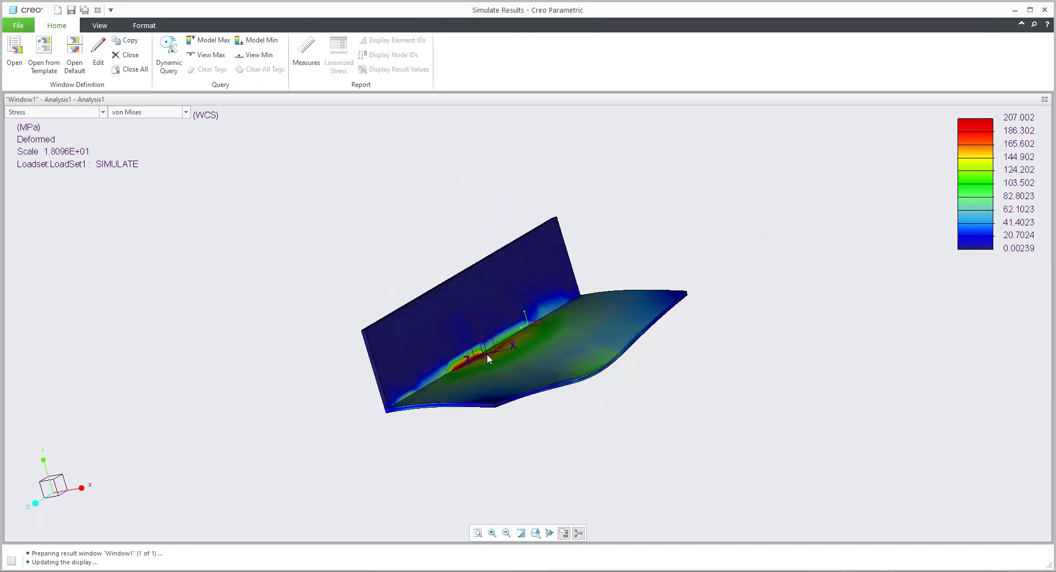
{"action": "middle_click_drag", "start_coordinate": [487, 354], "coordinate": [494, 370]}
{"action": "scroll", "coordinate": [482, 354], "scroll_direction": "up", "scroll_amount": 5}
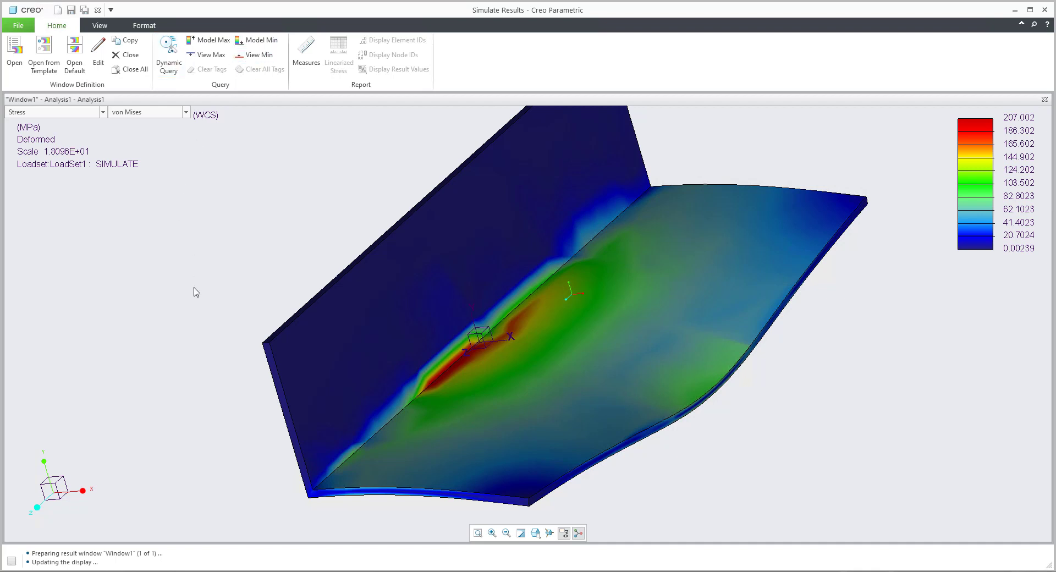
{"action": "left_click", "coordinate": [103, 112]}
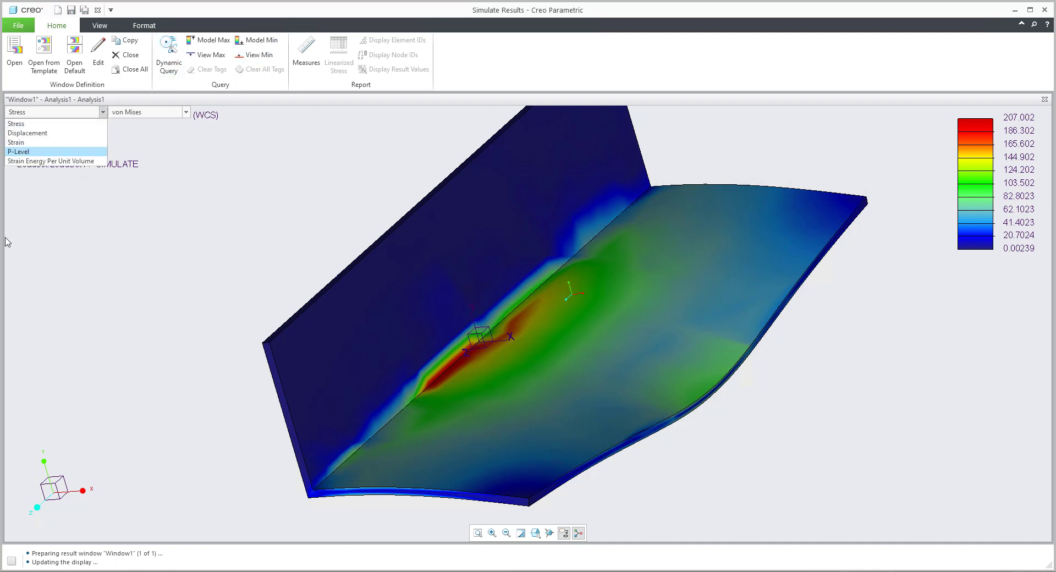
Plot the Y component of displacement and rotate the deformed bracket to an oblique view
{"action": "left_click", "coordinate": [28, 133]}
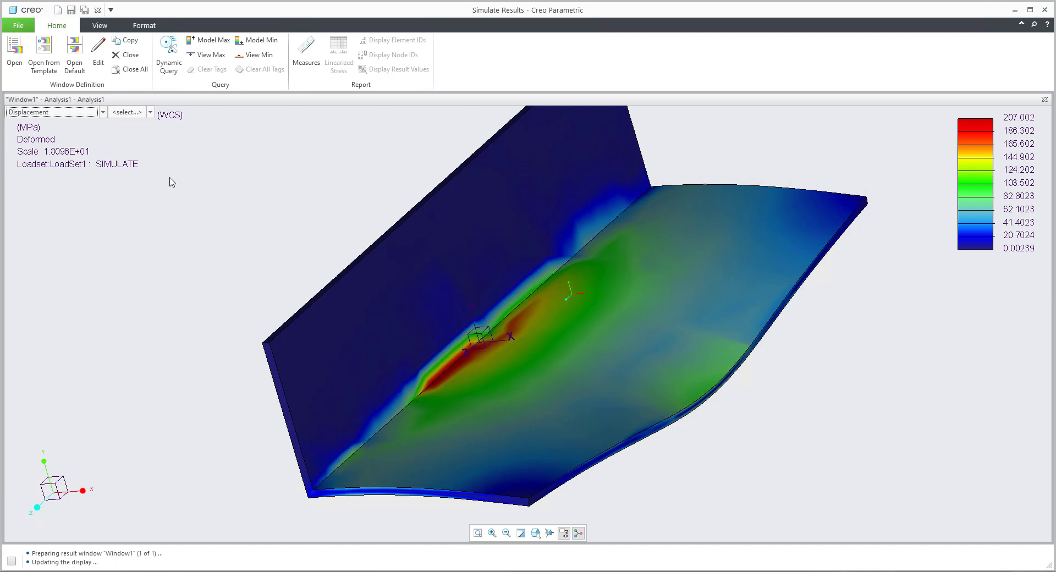
{"action": "left_click", "coordinate": [150, 113]}
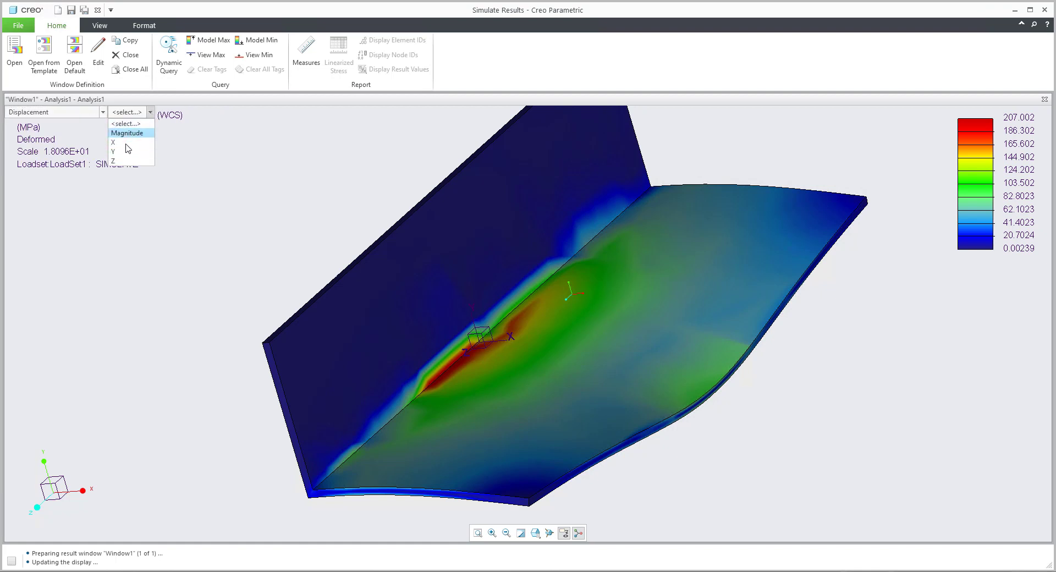
{"action": "left_click", "coordinate": [123, 152]}
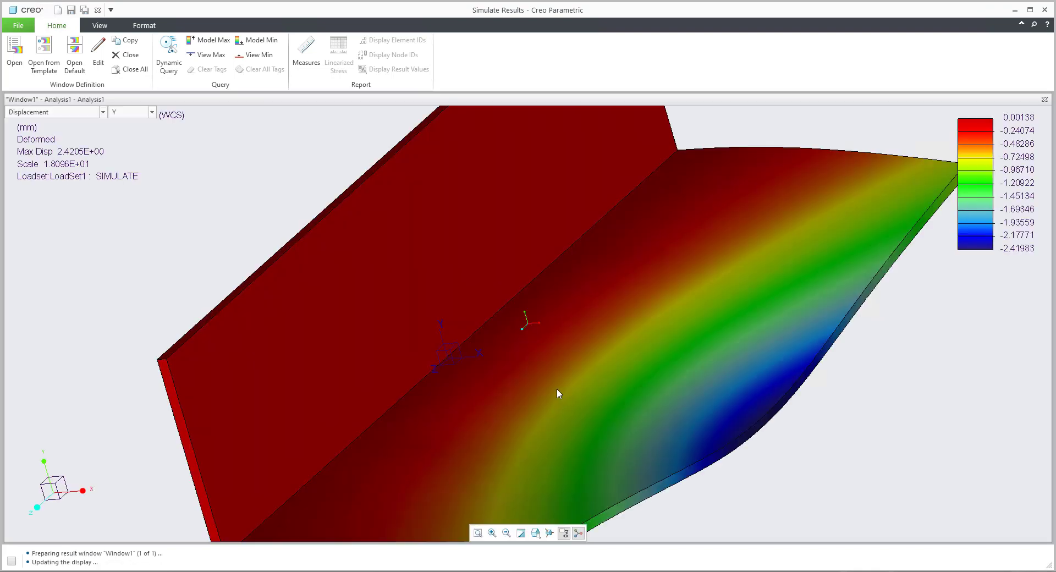
{"action": "scroll", "coordinate": [602, 349], "scroll_direction": "up", "scroll_amount": 5}
{"action": "mouse_move", "coordinate": [603, 349]}
{"action": "middle_mouse_down"}
{"action": "mouse_move", "coordinate": [647, 325]}
{"action": "mouse_move", "coordinate": [613, 313]}
{"action": "mouse_move", "coordinate": [605, 329]}
{"action": "middle_mouse_up"}
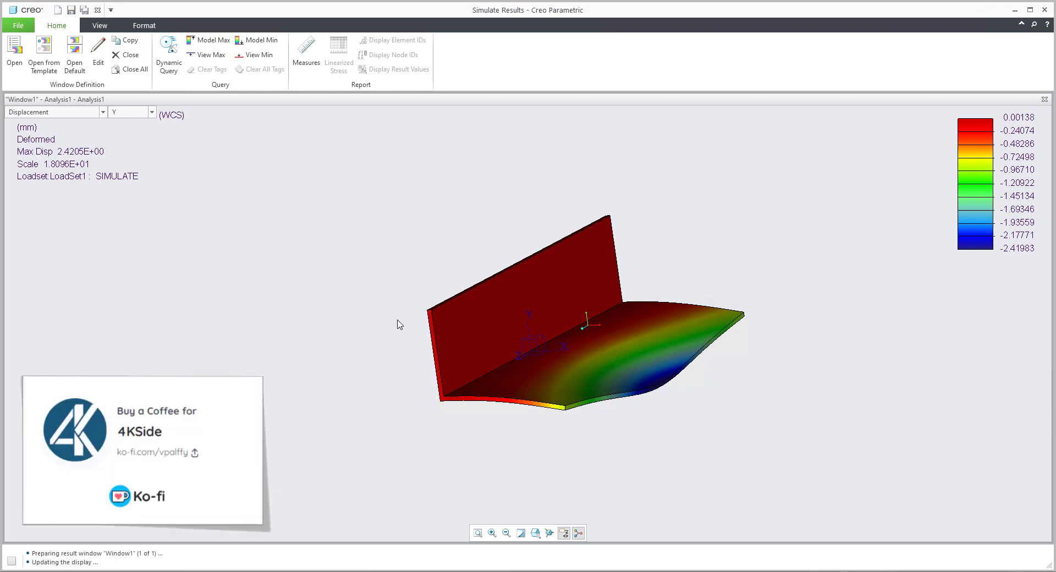
Change the displacement component to Magnitude, ranging 0 to 2.42049 mm
{"action": "left_click", "coordinate": [86, 114]}
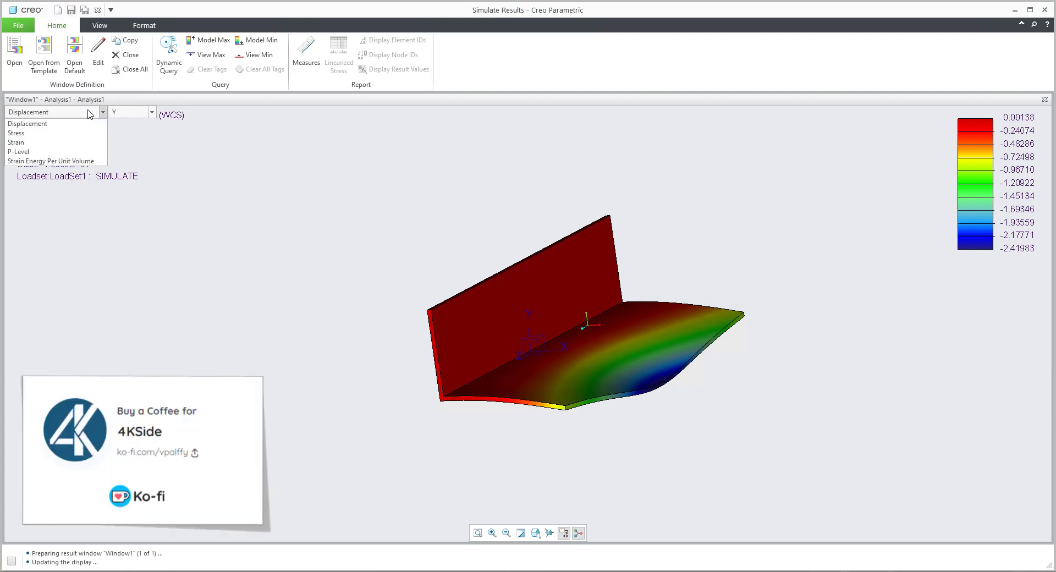
{"action": "left_click", "coordinate": [33, 123]}
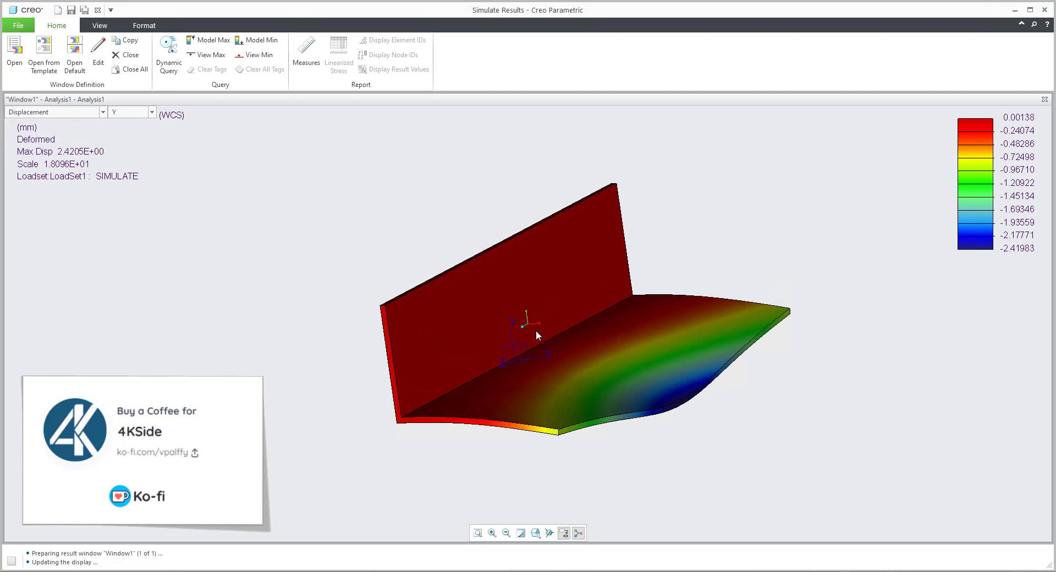
{"action": "left_click", "coordinate": [131, 114]}
{"action": "left_click", "coordinate": [129, 138]}
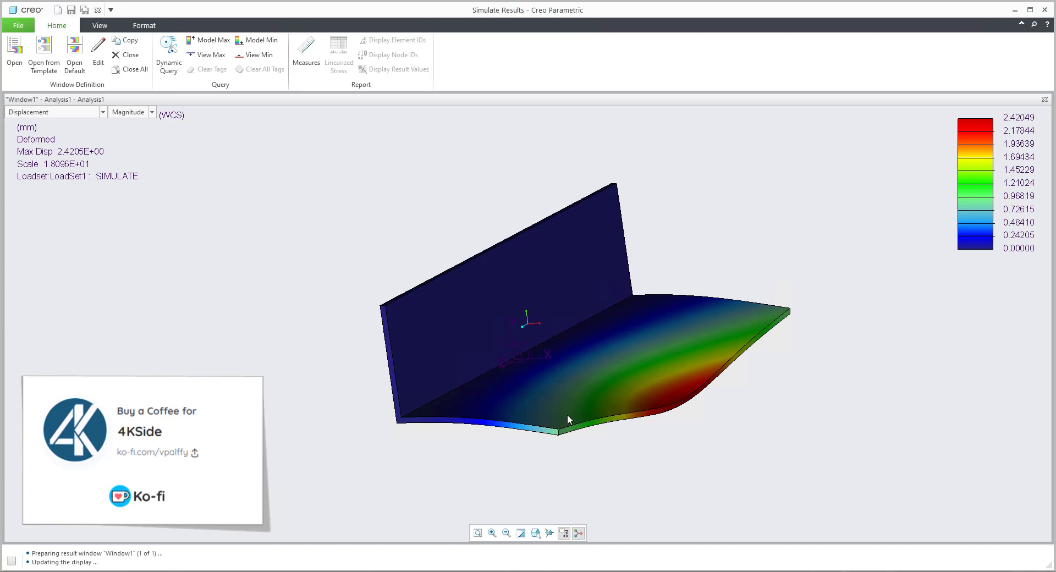